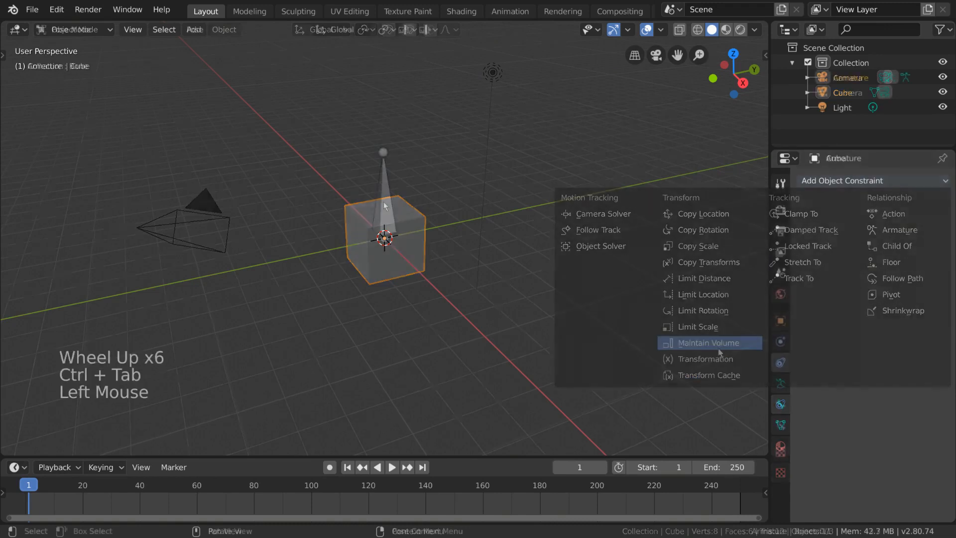
Open the list of bone constraints available for the armature's selected bone
{"action": "left_click", "coordinate": [782, 425]}
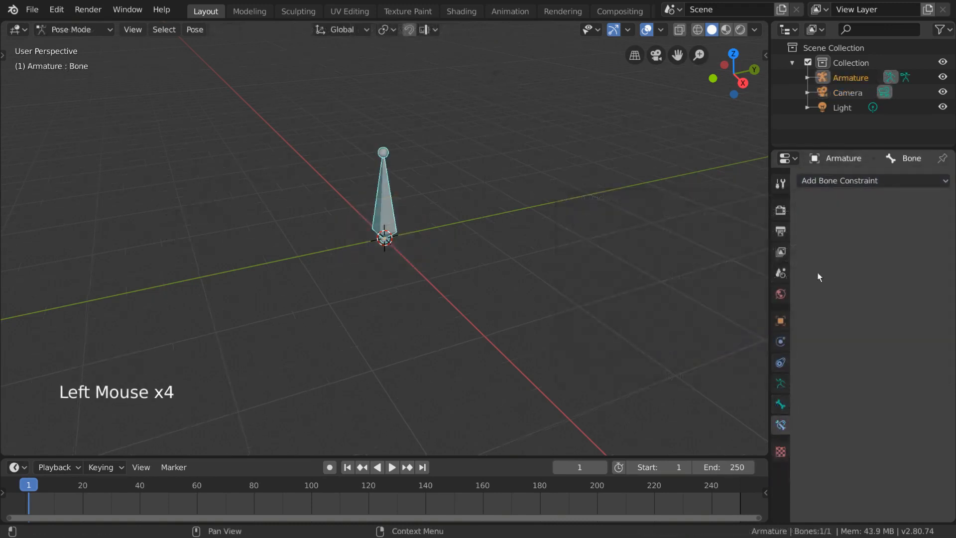
{"action": "left_click", "coordinate": [883, 181]}
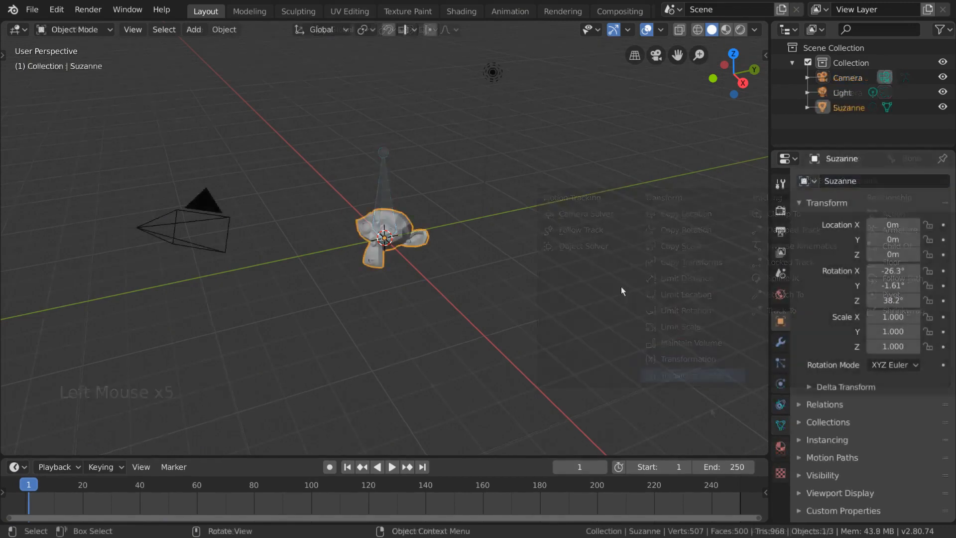
Add a Transformation object constraint to Suzanne and look through its settings
{"action": "left_click", "coordinate": [785, 404]}
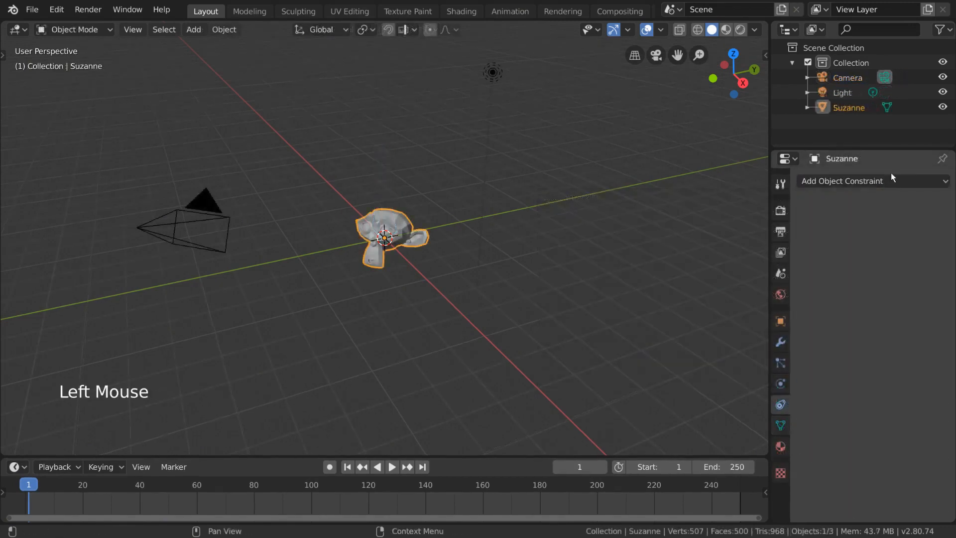
{"action": "left_click", "coordinate": [891, 175]}
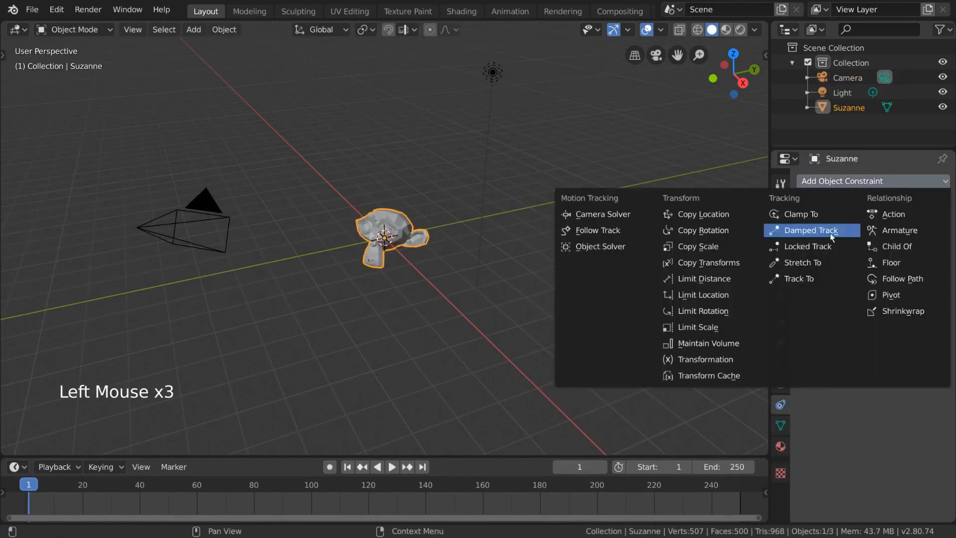
{"action": "left_click", "coordinate": [743, 359]}
{"action": "scroll", "coordinate": [843, 306], "scroll_direction": "down", "scroll_amount": 6}
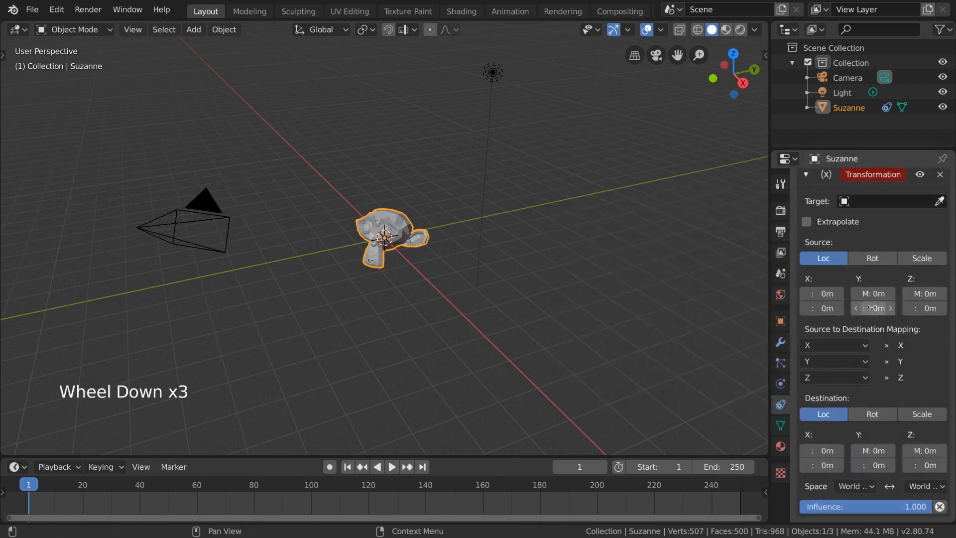
{"action": "scroll", "coordinate": [873, 311], "scroll_direction": "up", "scroll_amount": 1}
{"action": "scroll", "coordinate": [877, 309], "scroll_direction": "up", "scroll_amount": 4}
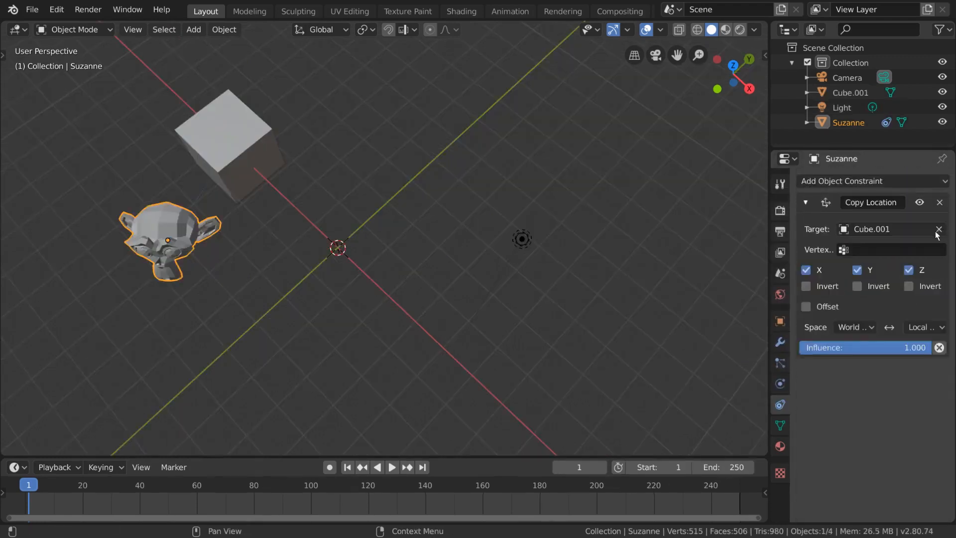
Try moving the cube along the global X axis to test Suzanne's Copy Location constraint, and select Suzanne
{"action": "left_click", "coordinate": [252, 150]}
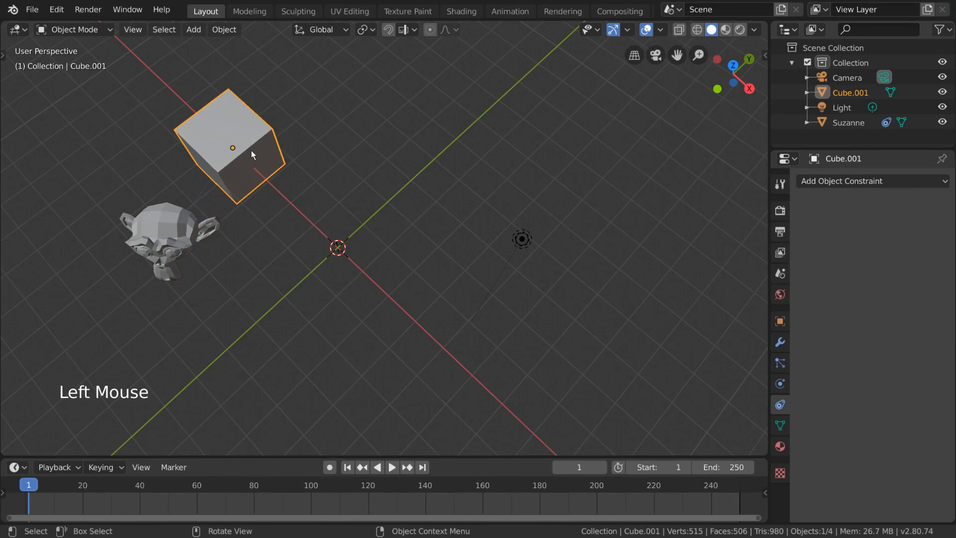
{"action": "key", "text": "g"}
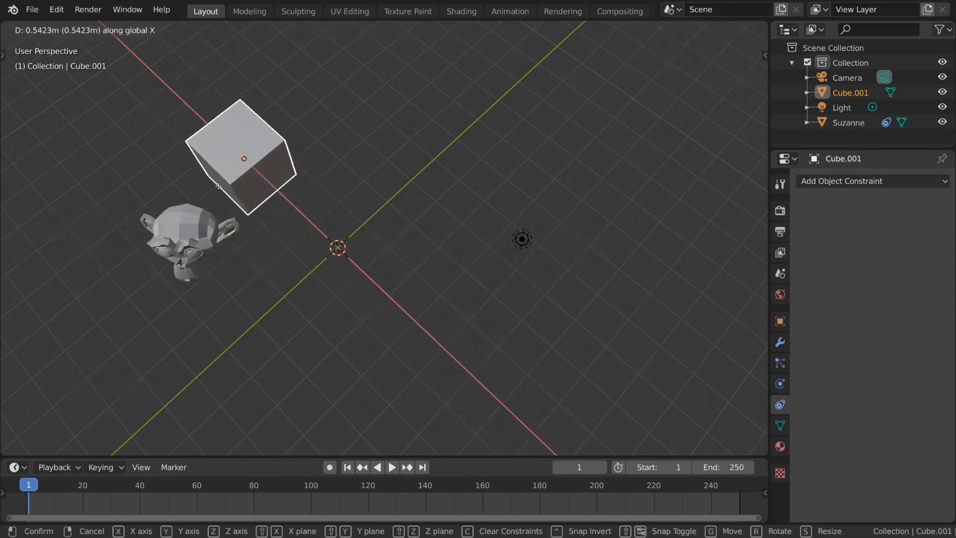
{"action": "left_click", "coordinate": [179, 187]}
{"action": "left_click", "coordinate": [160, 244]}
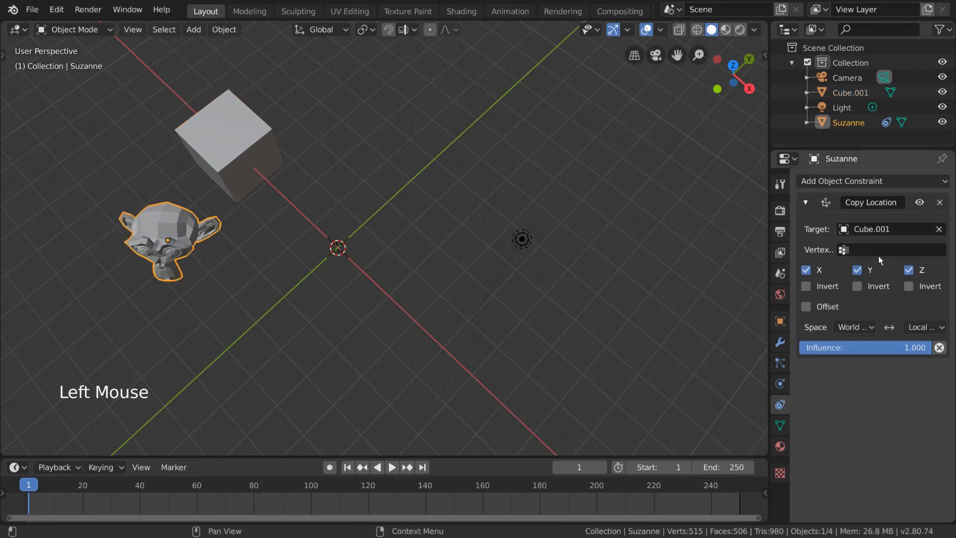
Try rotating the cube freely and scaling it along the global Z axis to test the monkey's constraint
{"action": "left_click", "coordinate": [231, 153]}
{"action": "key", "text": "r"}
{"action": "key", "text": "r"}
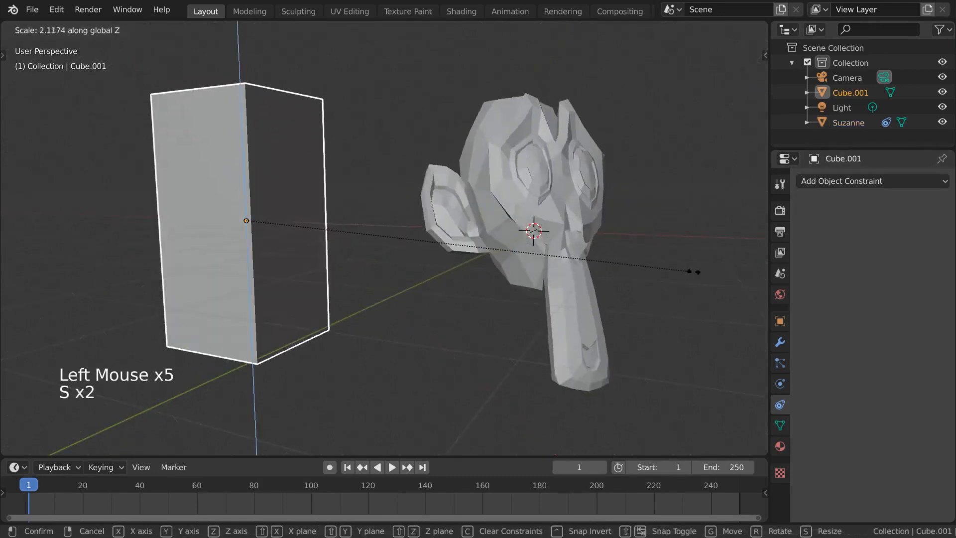
{"action": "right_click", "coordinate": [527, 267]}
{"action": "key", "text": "s"}
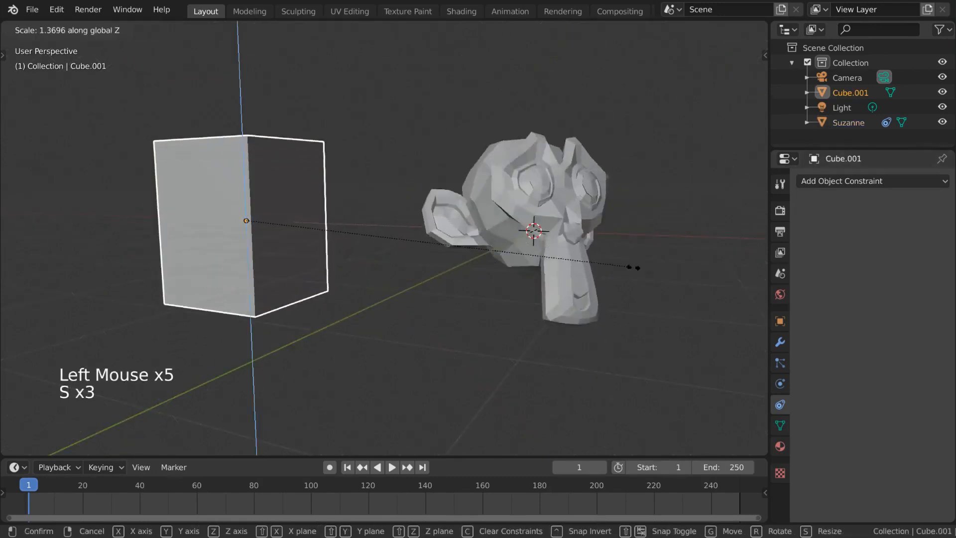
{"action": "key", "text": "Escape"}
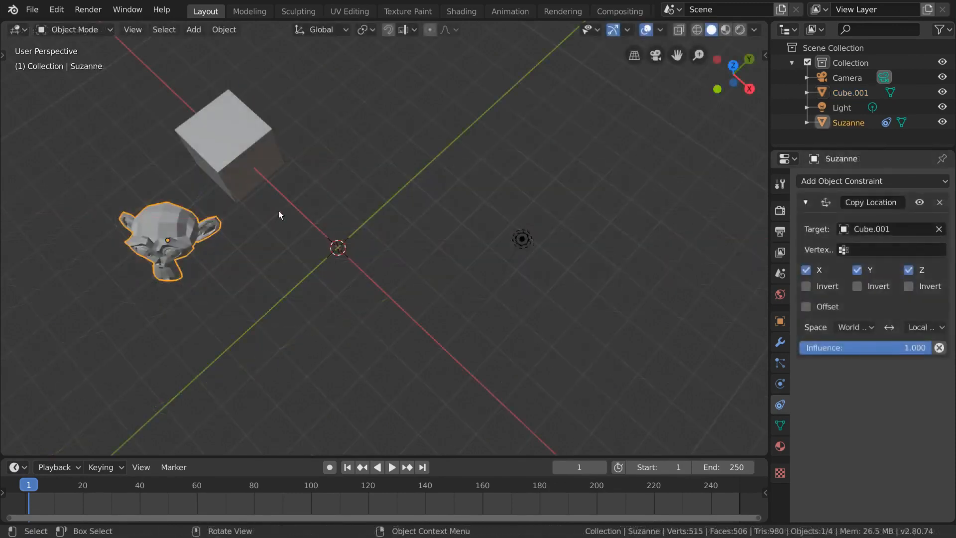
Try shifting the cube along X once more, and reselect the monkey with the Copy Location constraint
{"action": "left_click", "coordinate": [251, 149]}
{"action": "key", "text": "g"}
{"action": "key", "text": "x"}
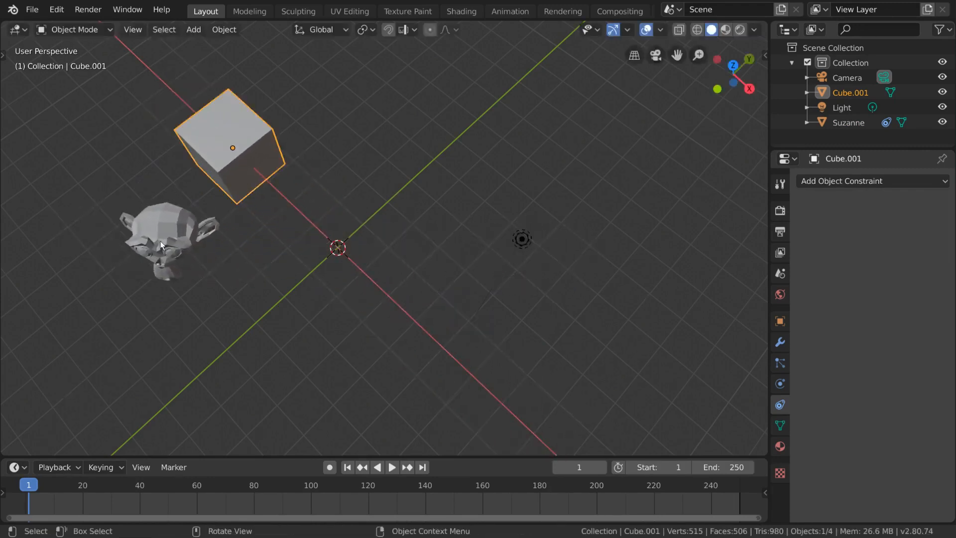
{"action": "left_click", "coordinate": [160, 241]}
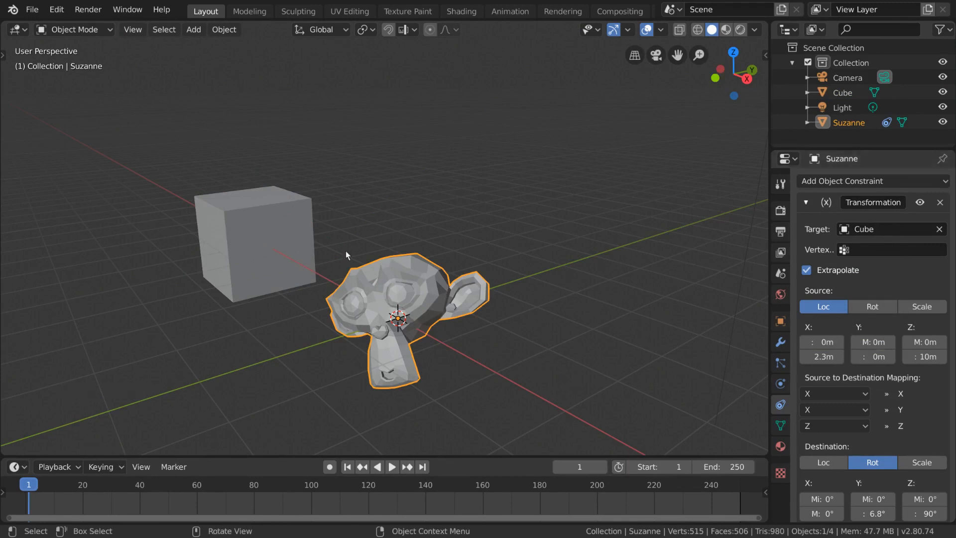
Move the cube along the Z axis to test how Suzanne's Transformation constraint responds
{"action": "left_click", "coordinate": [263, 244]}
{"action": "key", "text": "g"}
{"action": "key", "text": "z"}
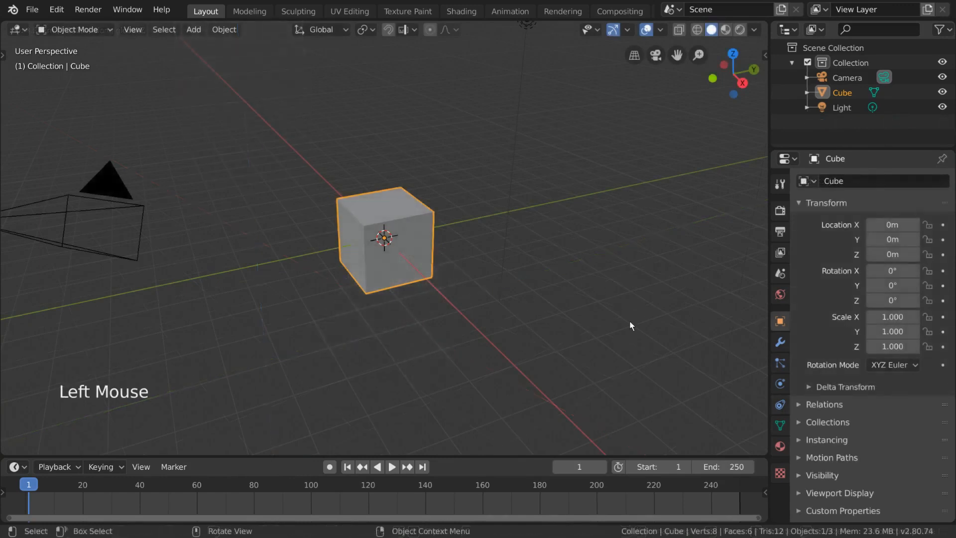
Move the default cube back along the X axis and add a monkey mesh at the origin
{"action": "key", "text": "g"}
{"action": "left_click", "coordinate": [449, 252]}
{"action": "key", "text": "shift+a"}
{"action": "left_click", "coordinate": [561, 389]}
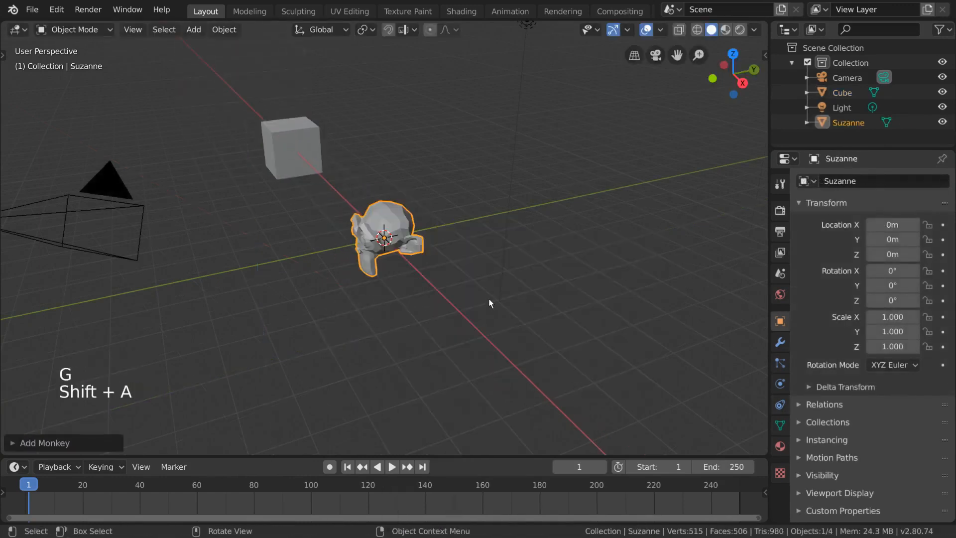
Rotate the monkey freely with trackball rotation so its face turns toward the viewer
{"action": "key", "text": "r"}
{"action": "key", "text": "r"}
{"action": "left_click", "coordinate": [729, 432]}
Add a Transformation object constraint to the monkey with the cube as its target
{"action": "left_click", "coordinate": [780, 405]}
{"action": "left_click", "coordinate": [874, 181]}
{"action": "left_click", "coordinate": [738, 360]}
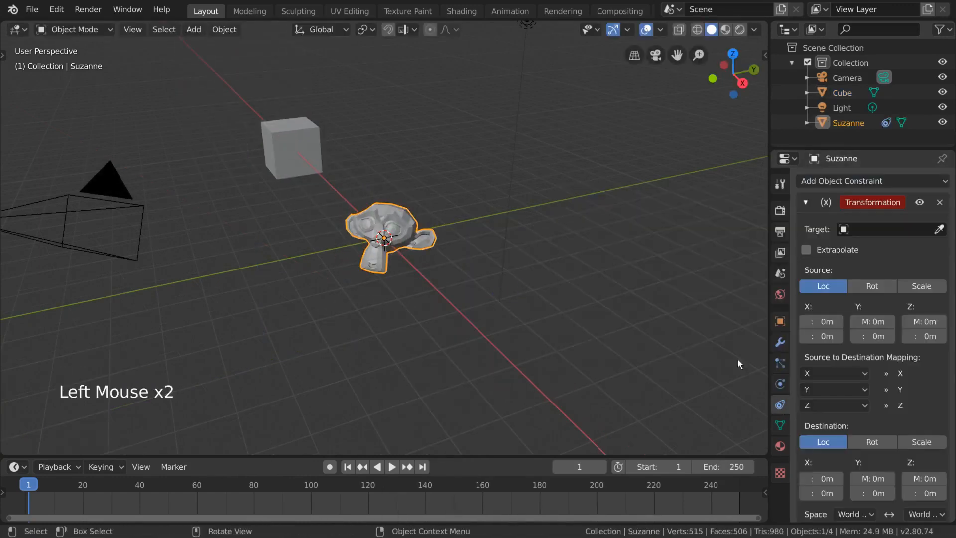
{"action": "left_click", "coordinate": [939, 229]}
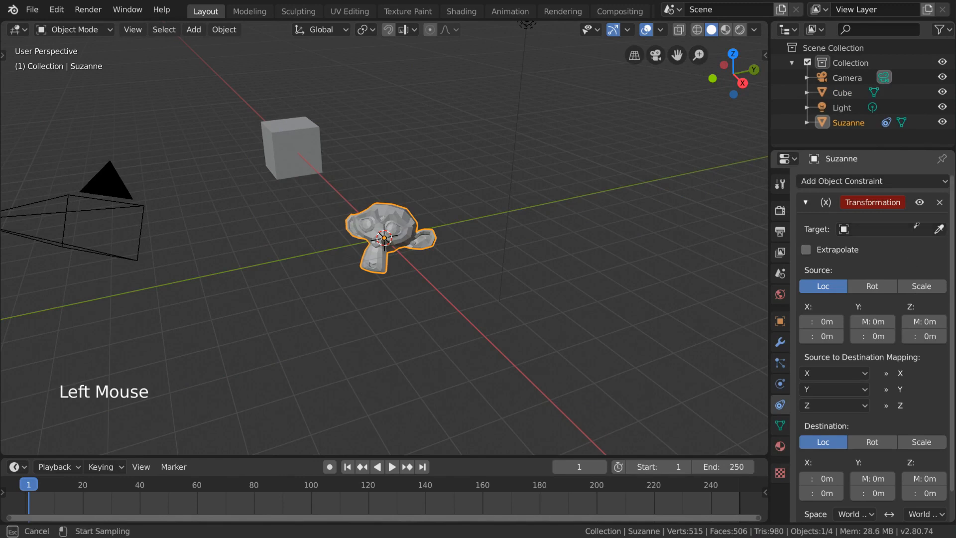
{"action": "left_click", "coordinate": [324, 168]}
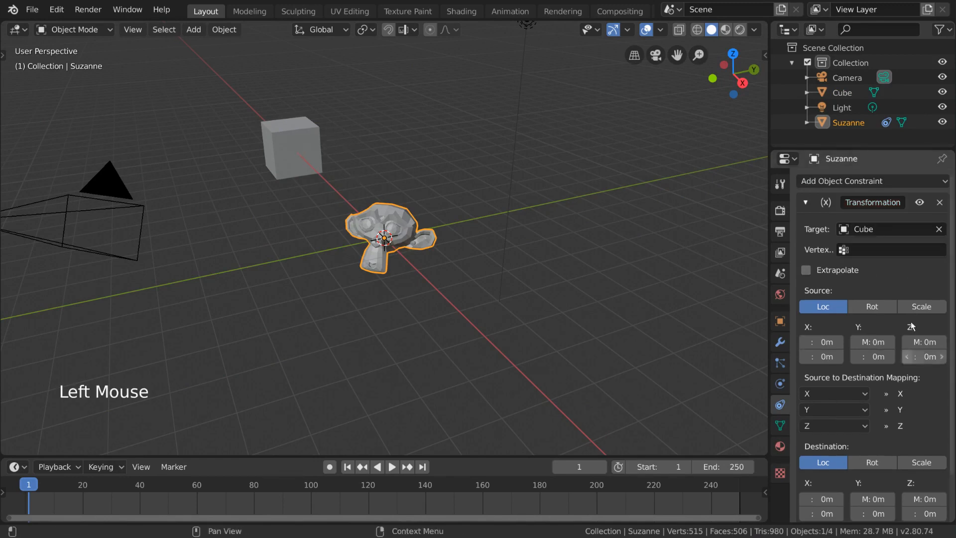
Examine the Transformation constraint's settings and compare its Loc, Rot and Scale source options, ending on Loc
{"action": "scroll", "coordinate": [890, 289], "scroll_direction": "down", "scroll_amount": 3}
{"action": "scroll", "coordinate": [916, 279], "scroll_direction": "down", "scroll_amount": 1}
{"action": "scroll", "coordinate": [906, 363], "scroll_direction": "up", "scroll_amount": 3}
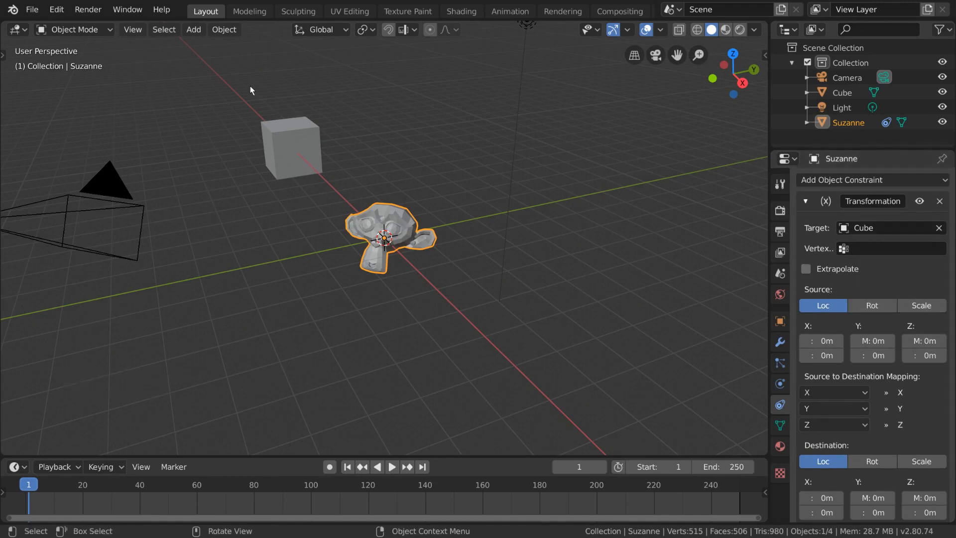
{"action": "left_click", "coordinate": [872, 305]}
{"action": "left_click", "coordinate": [927, 305]}
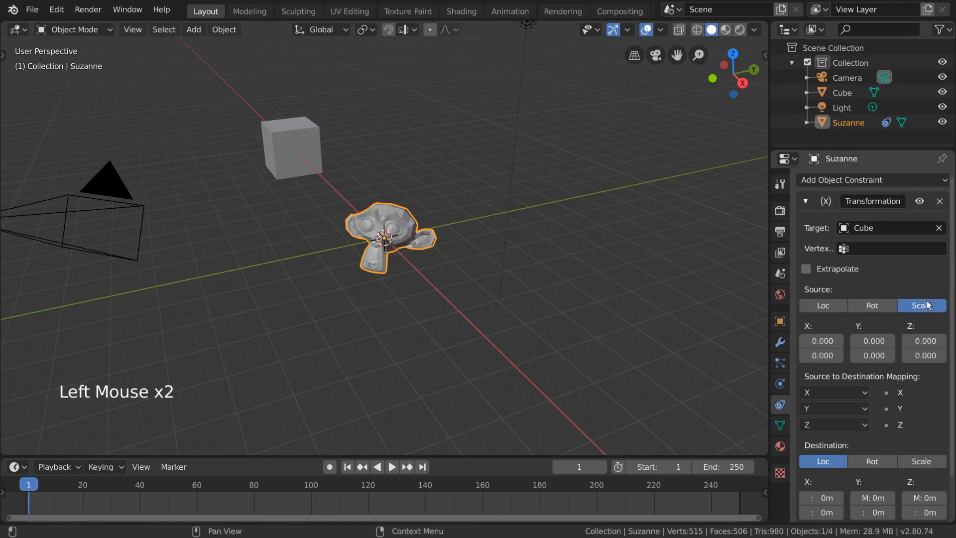
{"action": "left_click", "coordinate": [887, 306]}
{"action": "left_click", "coordinate": [823, 306]}
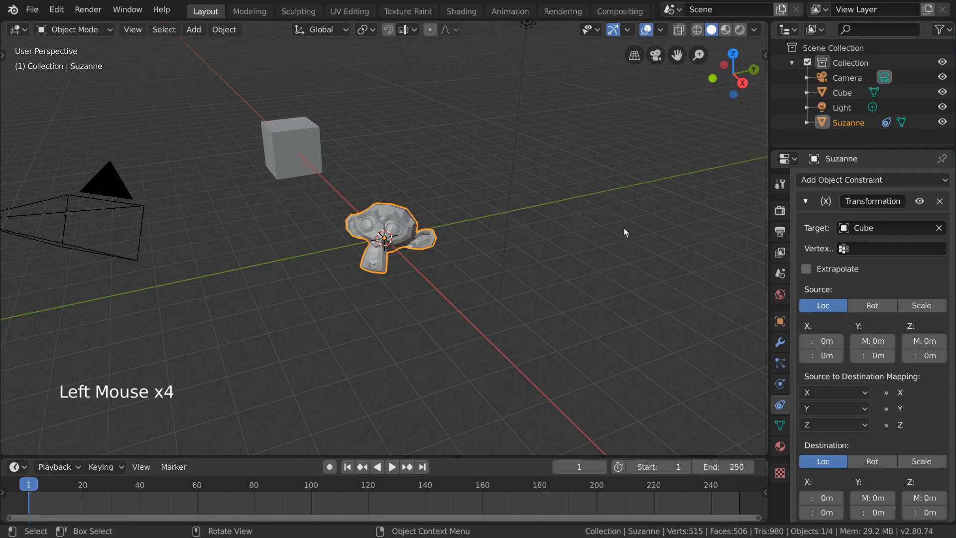
{"action": "left_click", "coordinate": [875, 306]}
{"action": "left_click", "coordinate": [916, 306]}
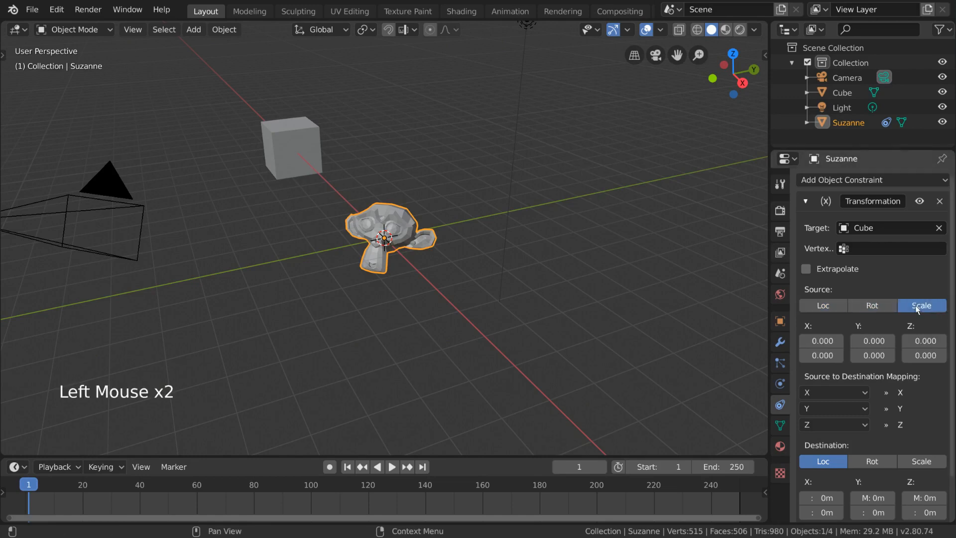
{"action": "left_click", "coordinate": [832, 307]}
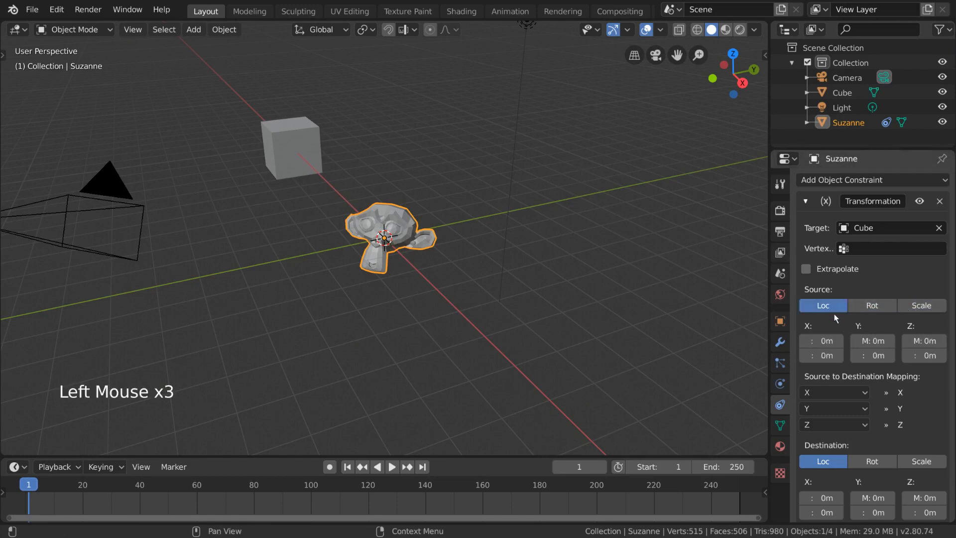
Compare the Rot and Scale destination options of the Transformation constraint and return the destination to Loc
{"action": "scroll", "coordinate": [908, 365], "scroll_direction": "down", "scroll_amount": 4}
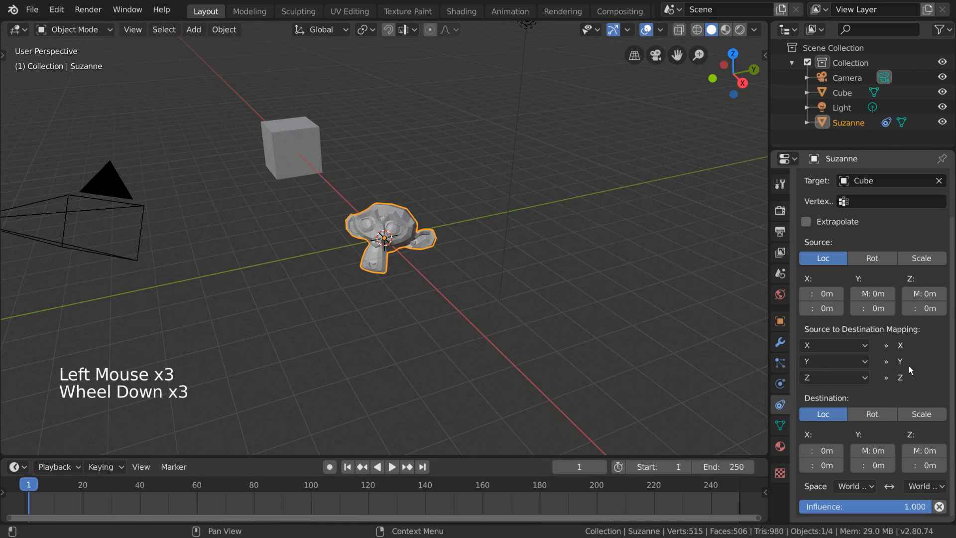
{"action": "left_click", "coordinate": [872, 416]}
{"action": "left_click", "coordinate": [913, 414]}
{"action": "left_click", "coordinate": [835, 417]}
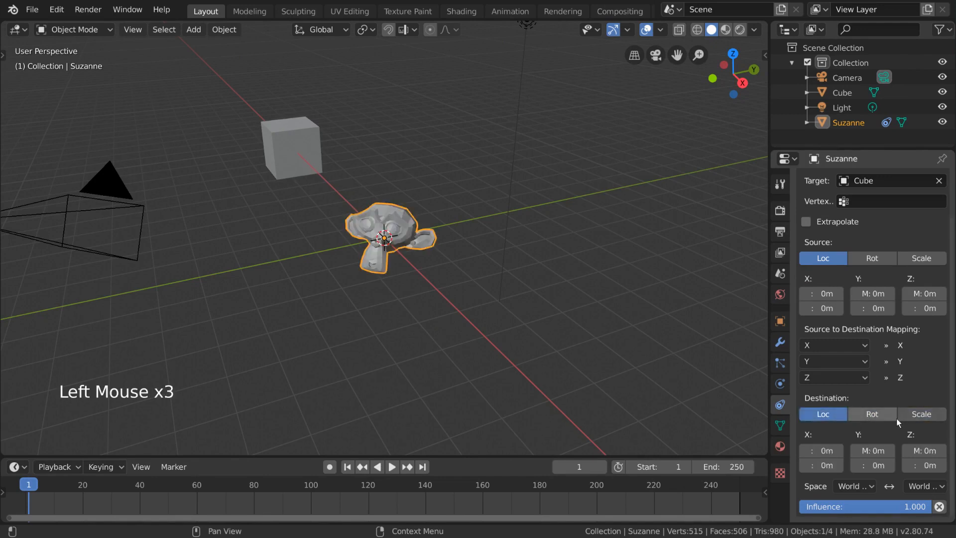
Try mapping the destination X axis from source Y and Z, and restore the mapping to X
{"action": "left_click", "coordinate": [853, 346]}
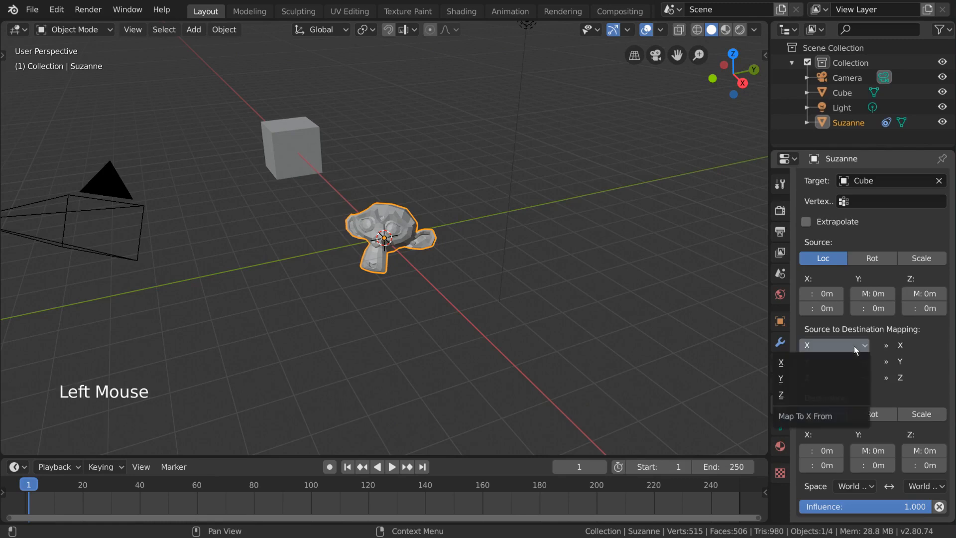
{"action": "left_click", "coordinate": [847, 381]}
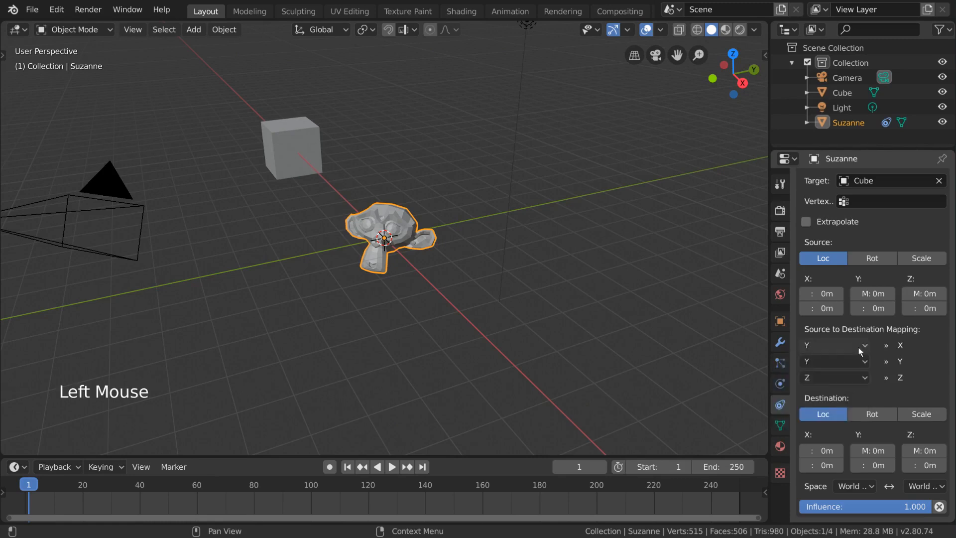
{"action": "left_click", "coordinate": [847, 346]}
{"action": "left_click", "coordinate": [848, 394]}
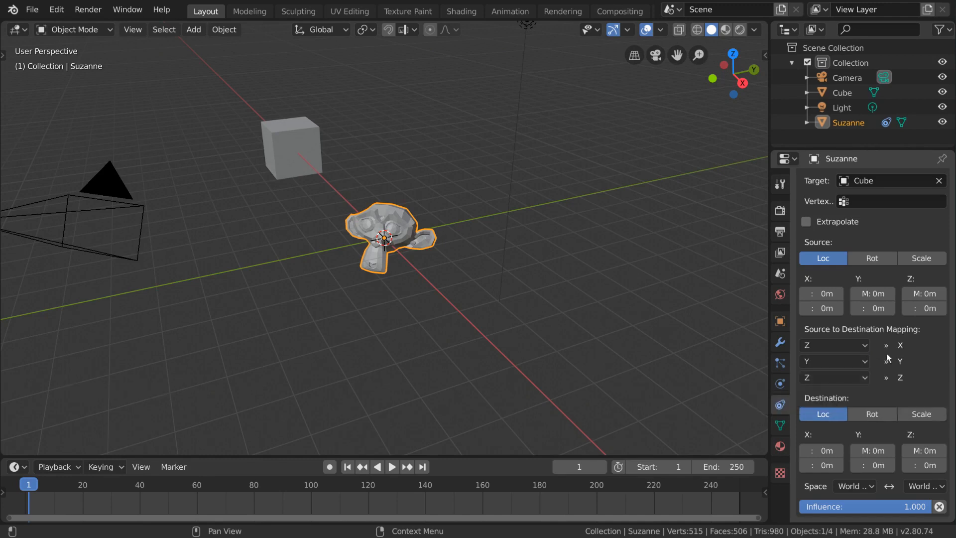
{"action": "left_click", "coordinate": [854, 348]}
{"action": "left_click", "coordinate": [854, 363]}
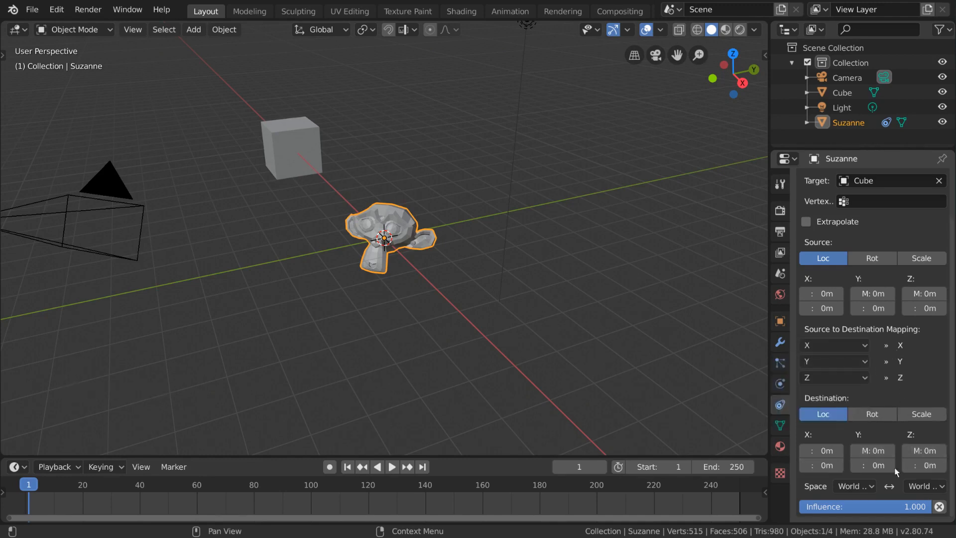
Set the destination's X location maximum to 0 m
{"action": "left_click", "coordinate": [828, 466]}
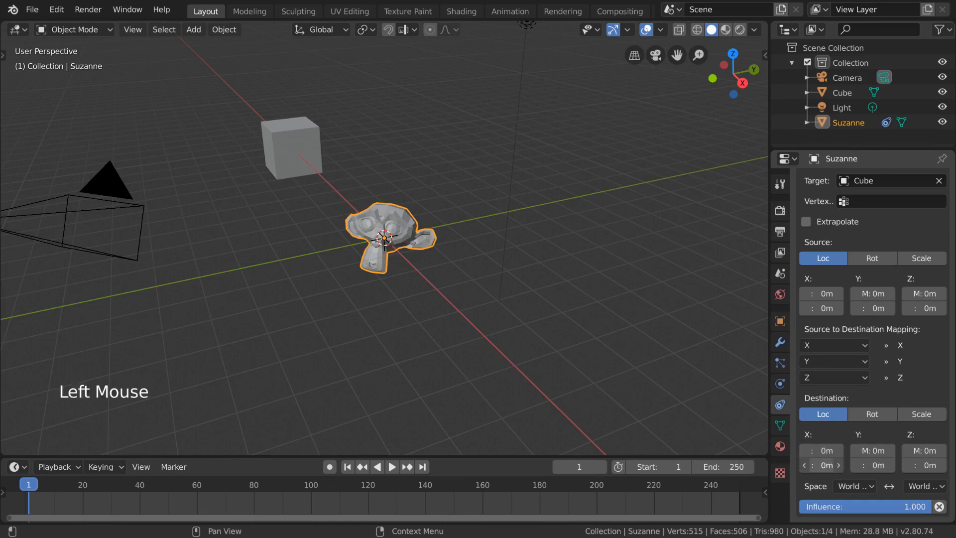
{"action": "double_click", "coordinate": [823, 466]}
{"action": "type", "text": "0"}
{"action": "key", "text": "Return"}
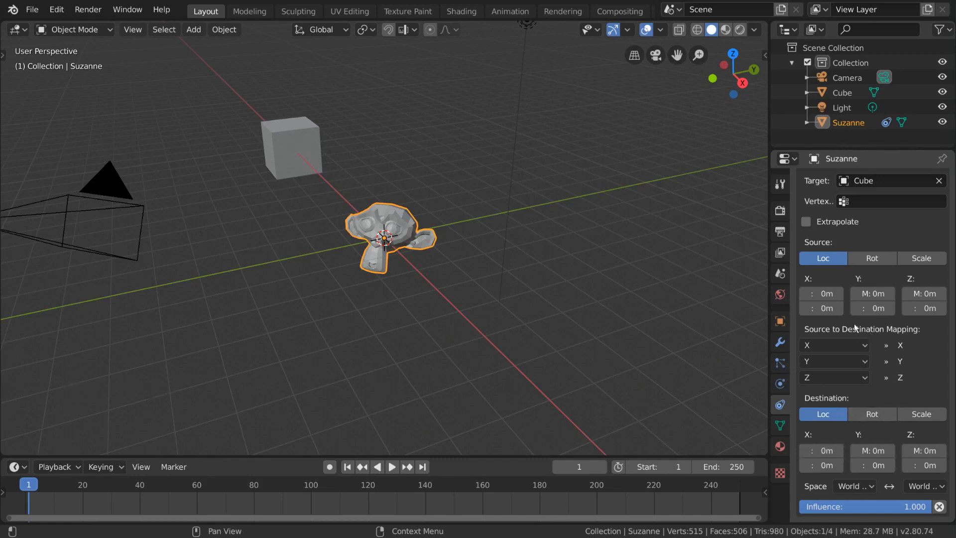
Examine the source's X maximum and its Rot ranges, and return the source to Loc
{"action": "left_click", "coordinate": [824, 311]}
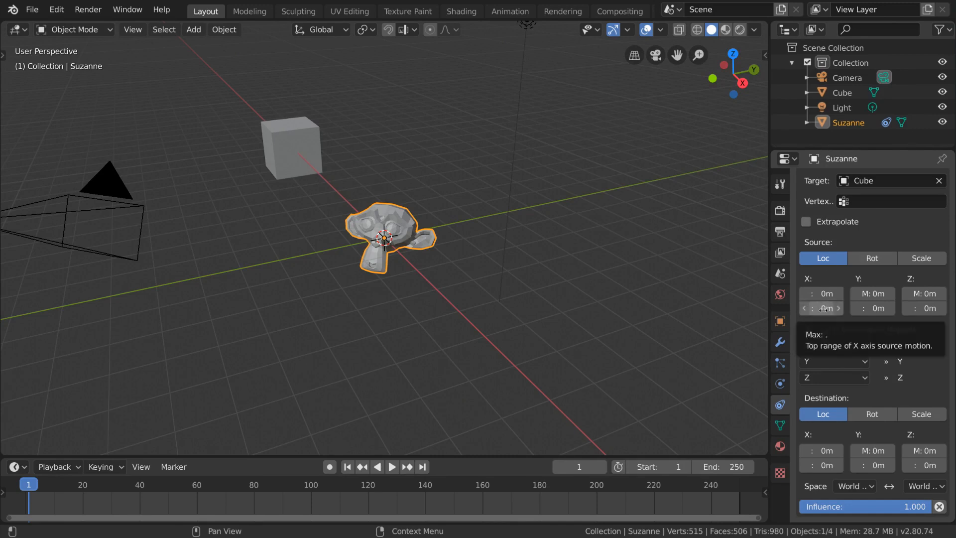
{"action": "left_click", "coordinate": [852, 260]}
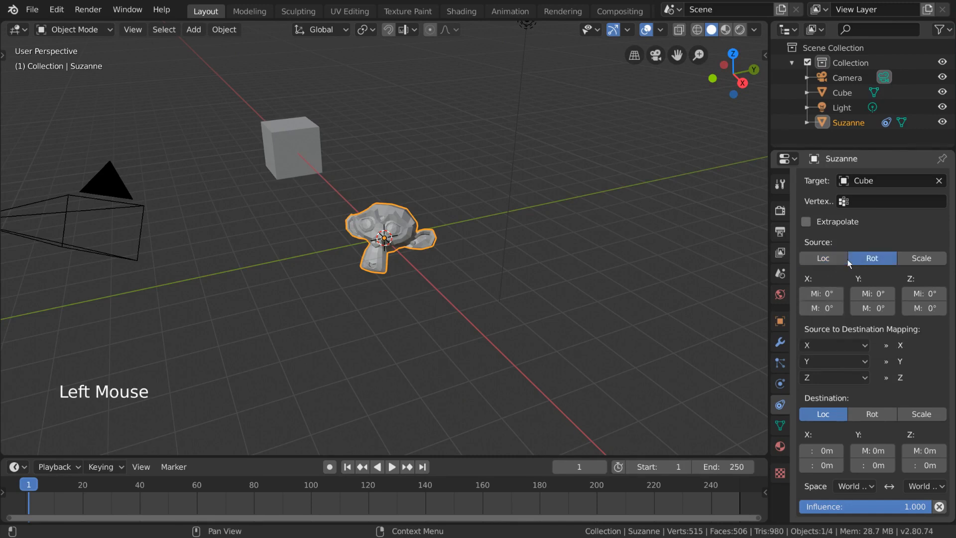
{"action": "left_click", "coordinate": [837, 259]}
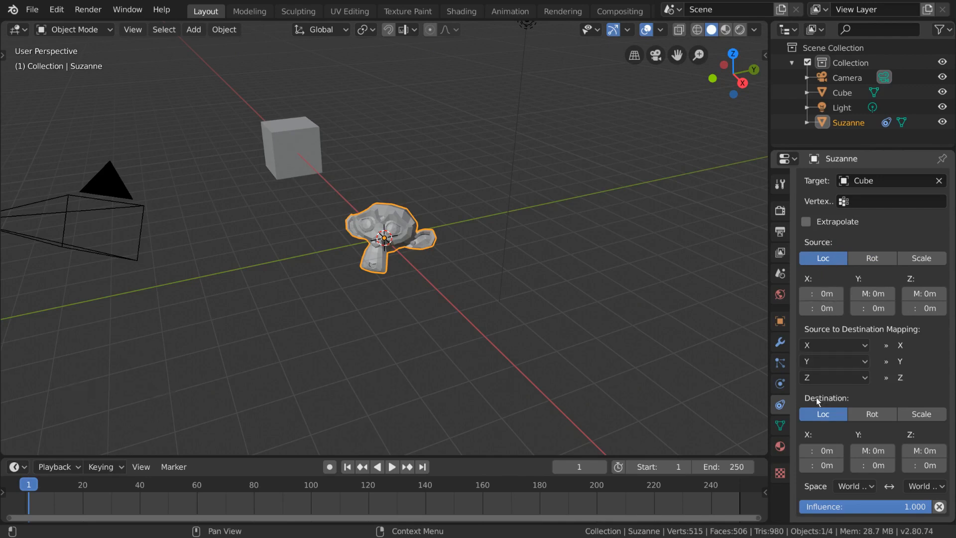
Set the source's X location maximum to 10 m, switch the destination to Rot and set its X rotation maximum to 90°
{"action": "left_click", "coordinate": [880, 418]}
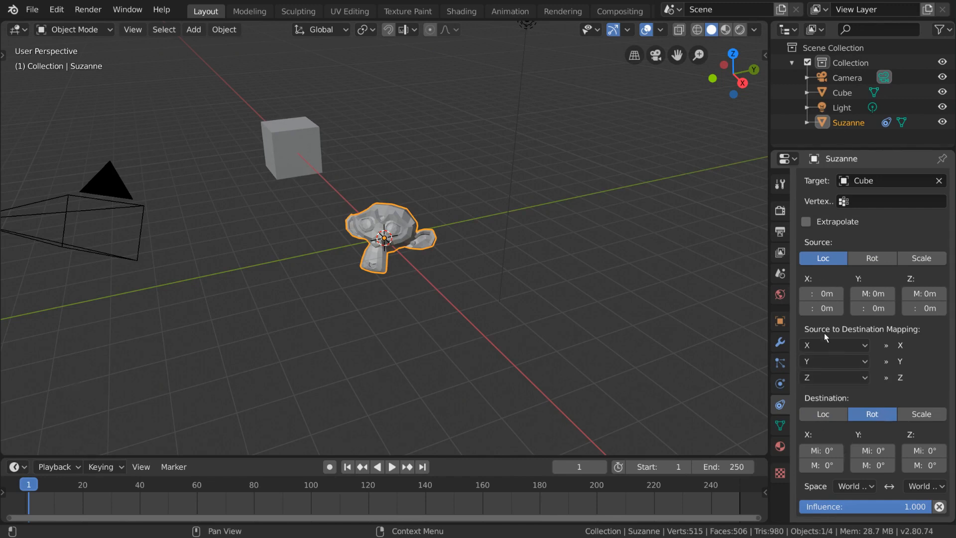
{"action": "left_click", "coordinate": [824, 309]}
{"action": "left_click", "coordinate": [817, 466]}
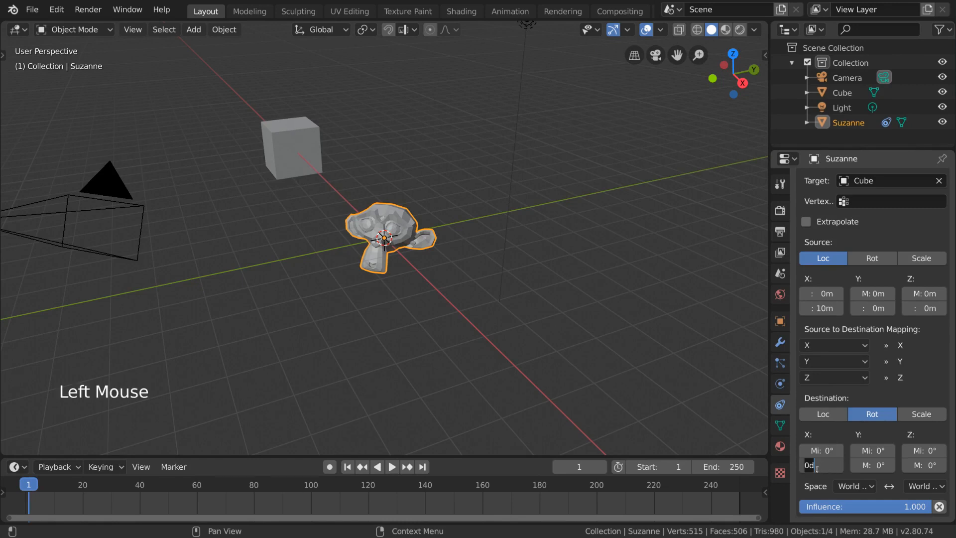
{"action": "type", "text": "90"}
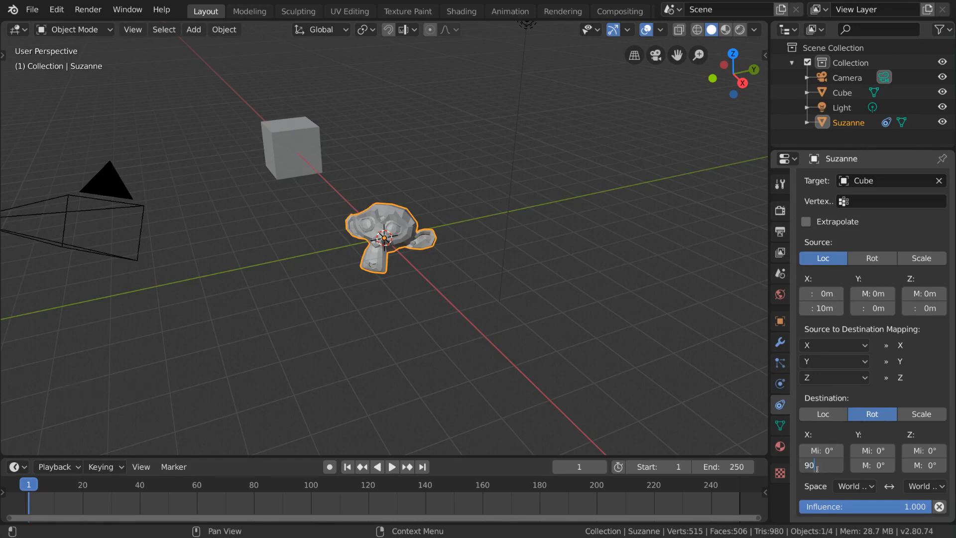
{"action": "key", "text": "Return"}
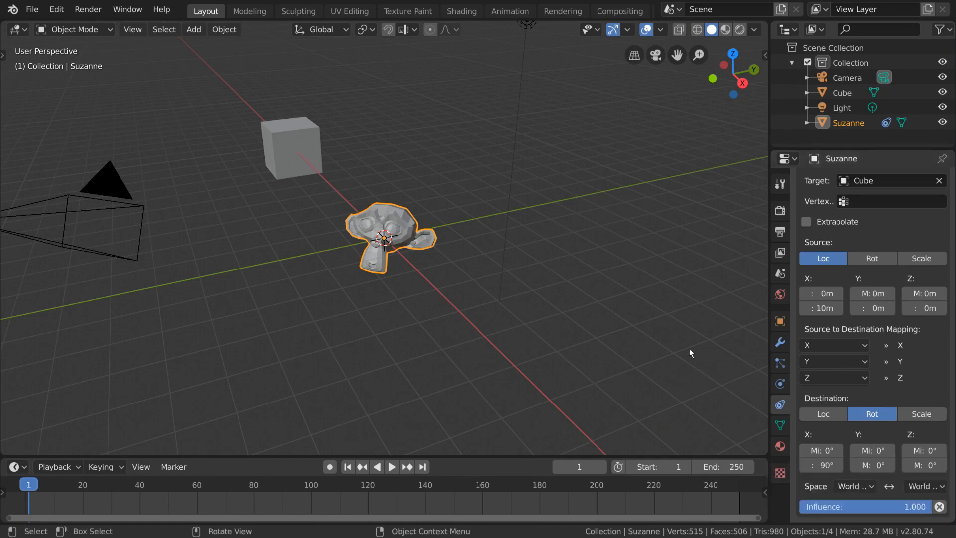
Move the cube along the global X axis to the positive X side of the monkey to drive its rotation
{"action": "left_click", "coordinate": [286, 158]}
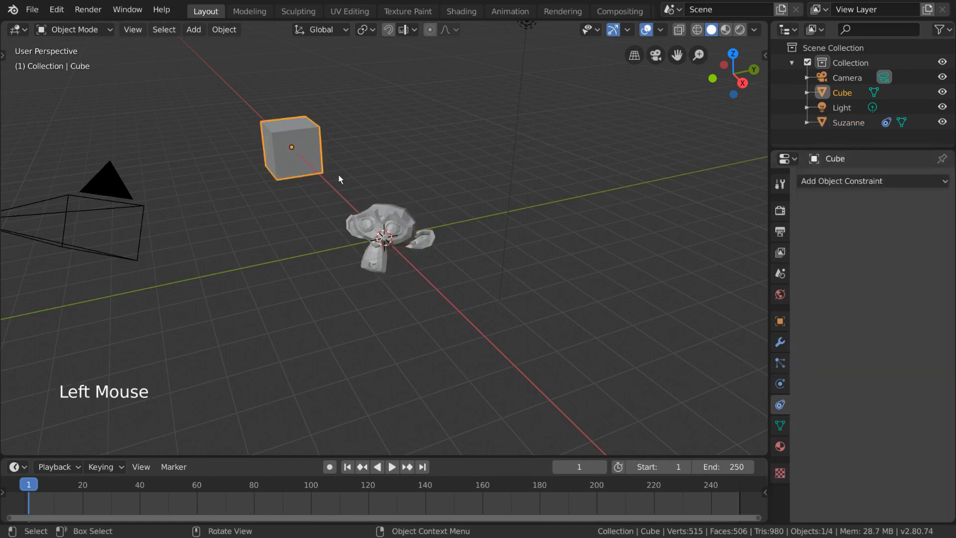
{"action": "key", "text": "g"}
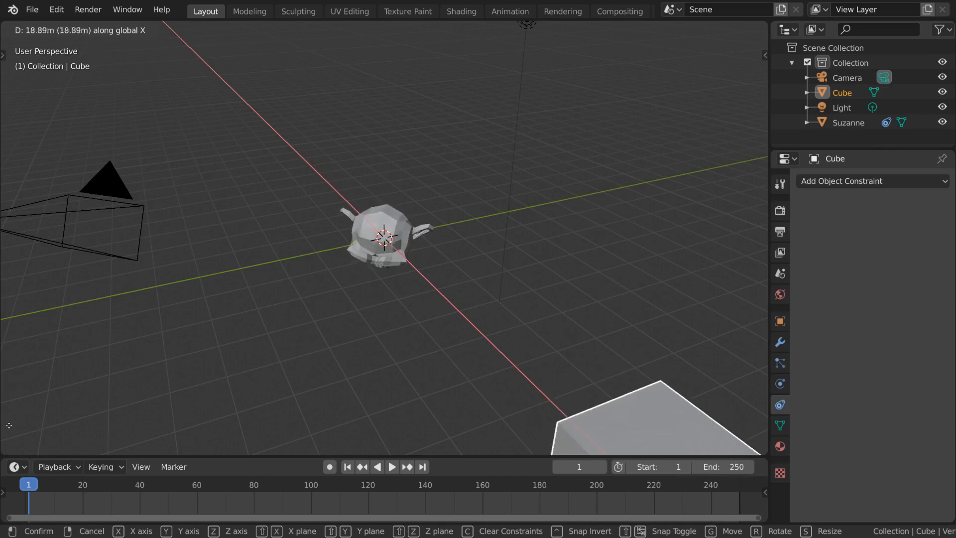
{"action": "right_click", "coordinate": [587, 293]}
Set the monkey constraint's source X maximum to 20 m and its destination X rotation maximum to 180°
{"action": "left_click", "coordinate": [380, 223]}
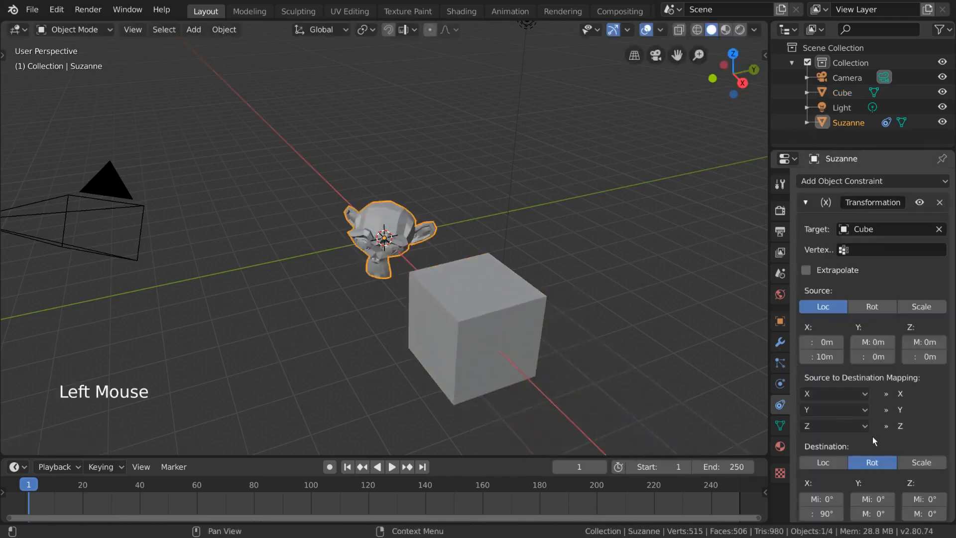
{"action": "left_click", "coordinate": [819, 357]}
{"action": "type", "text": "20"}
{"action": "key", "text": "Return"}
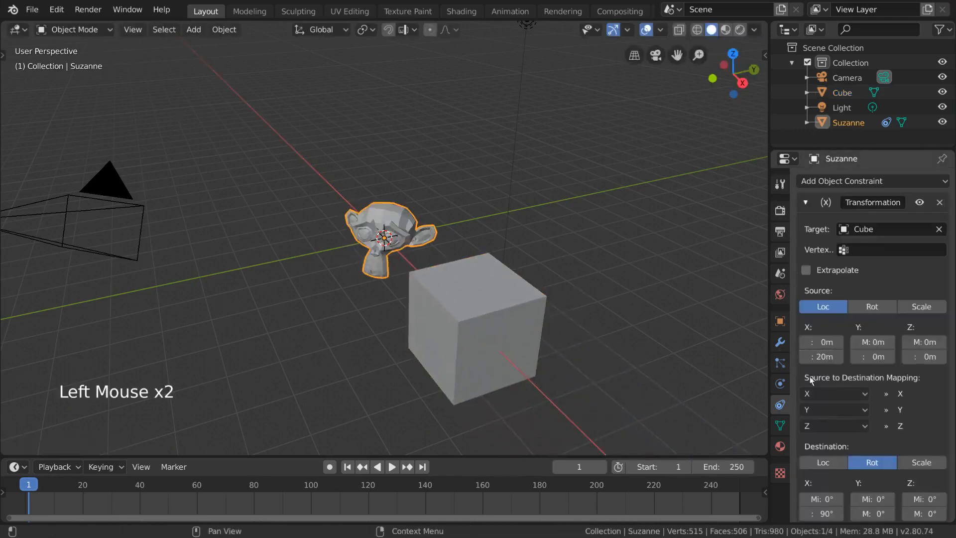
{"action": "left_click", "coordinate": [827, 513]}
{"action": "key", "text": "Return"}
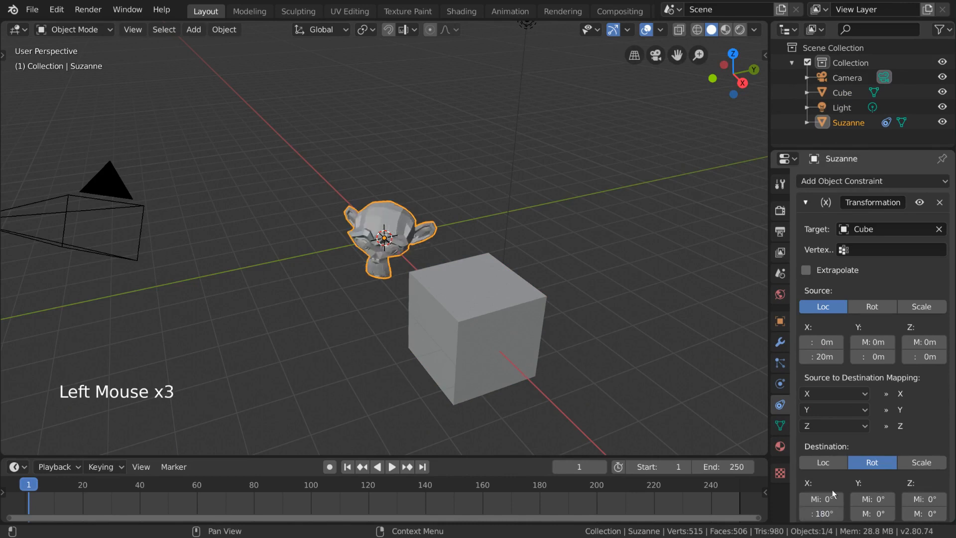
Try sliding the cube back and forth along the global X axis to test the 20 m to 180° mapping
{"action": "left_click", "coordinate": [427, 321]}
{"action": "key", "text": "g"}
{"action": "key", "text": "x"}
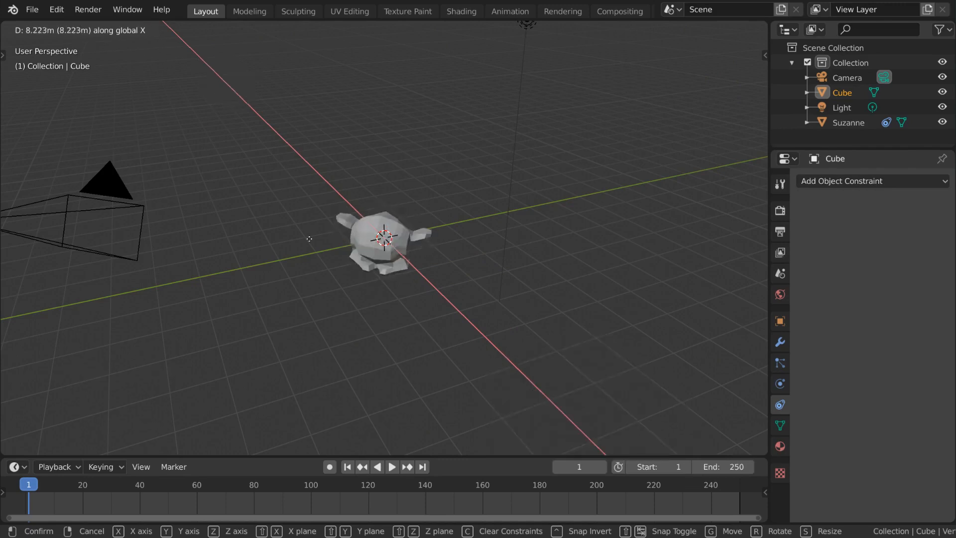
{"action": "left_click", "coordinate": [478, 330]}
{"action": "scroll", "coordinate": [479, 330], "scroll_direction": "down", "scroll_amount": 4}
{"action": "key", "text": "g"}
{"action": "key", "text": "x"}
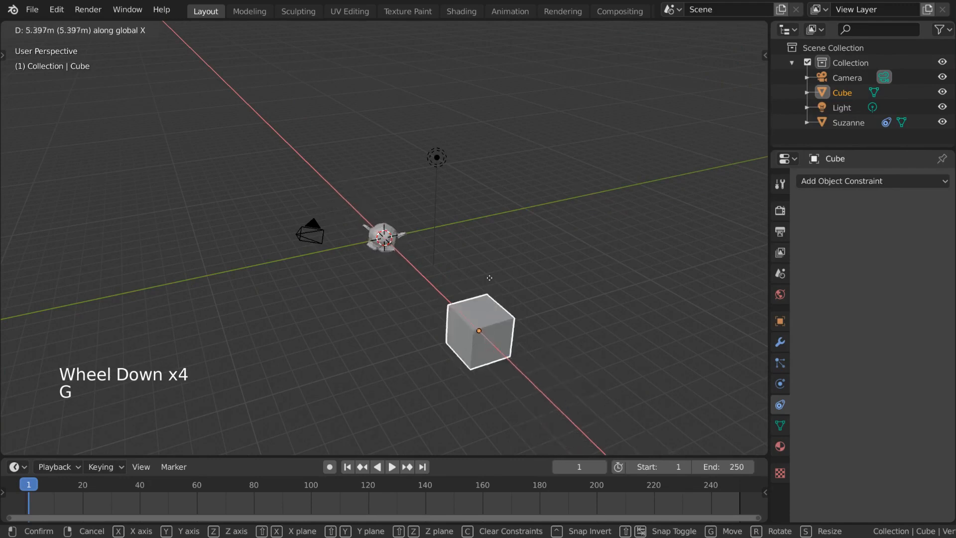
{"action": "scroll", "coordinate": [452, 249], "scroll_direction": "up", "scroll_amount": 6}
Set the monkey constraint's source X maximum to 10 m and its destination X rotation maximum to 90°
{"action": "left_click", "coordinate": [391, 213]}
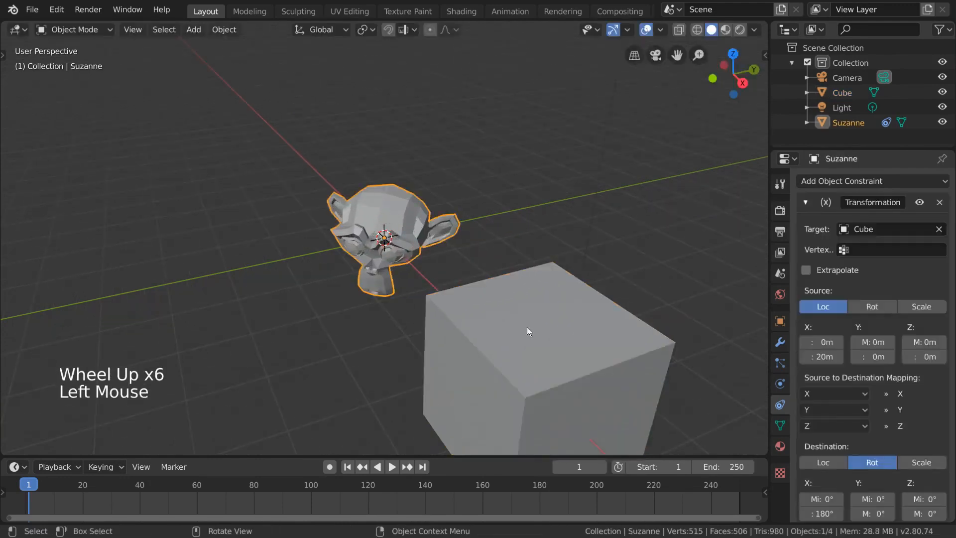
{"action": "left_click_drag", "start_coordinate": [827, 363], "coordinate": [820, 363]}
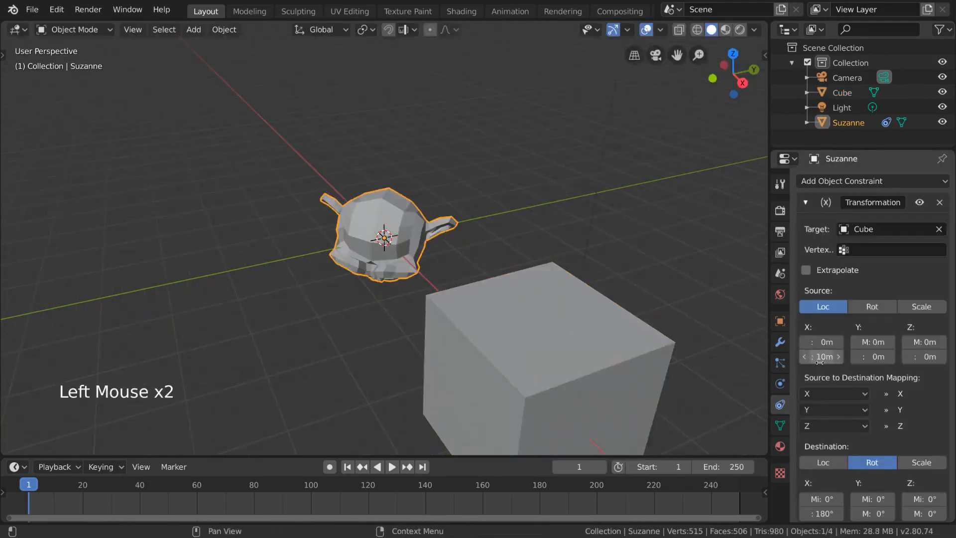
{"action": "left_click", "coordinate": [824, 513]}
{"action": "type", "text": "90"}
{"action": "key", "text": "Return"}
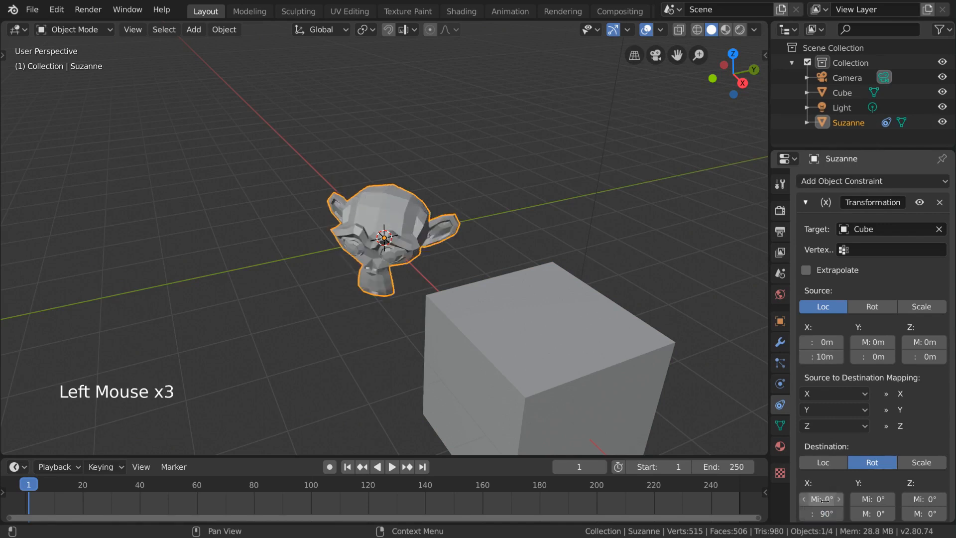
Enable Extrapolate on the monkey's Transformation constraint and slide the cube along the global X axis to test it
{"action": "left_click", "coordinate": [829, 271]}
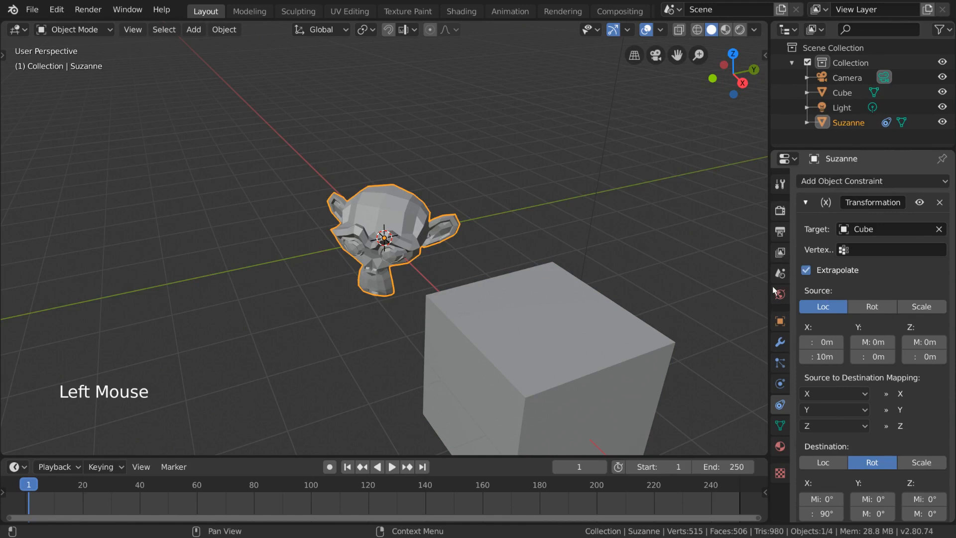
{"action": "left_click", "coordinate": [501, 327]}
{"action": "key", "text": "g"}
{"action": "key", "text": "x"}
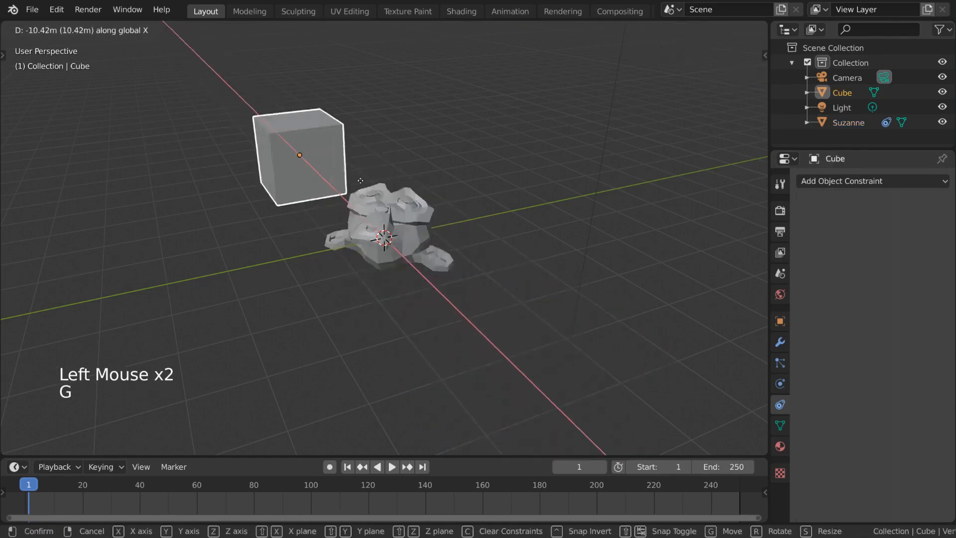
{"action": "left_click", "coordinate": [315, 72]}
Slide the cube along the X axis beyond the source range again and leave it close in front of the monkey
{"action": "scroll", "coordinate": [368, 176], "scroll_direction": "down", "scroll_amount": 3}
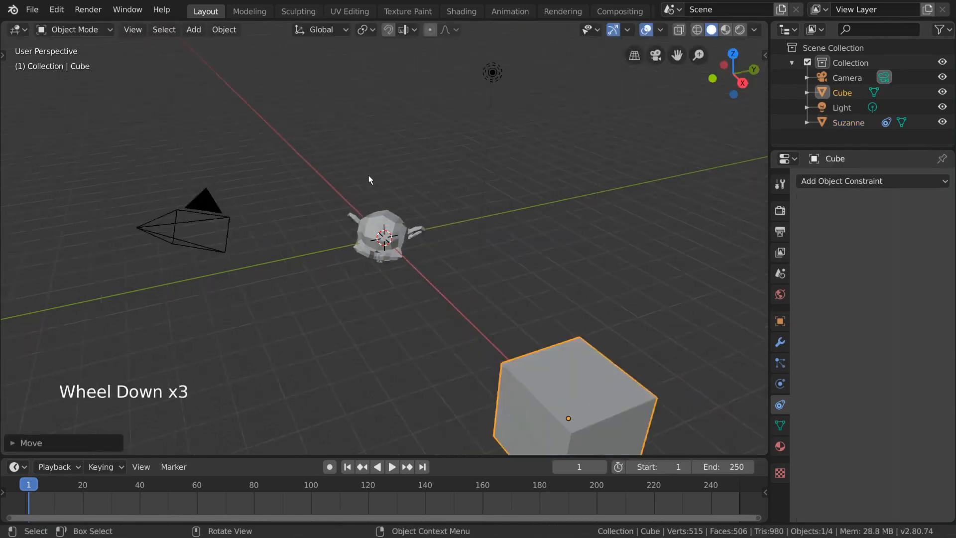
{"action": "scroll", "coordinate": [368, 175], "scroll_direction": "down", "scroll_amount": 2}
{"action": "key", "text": "g"}
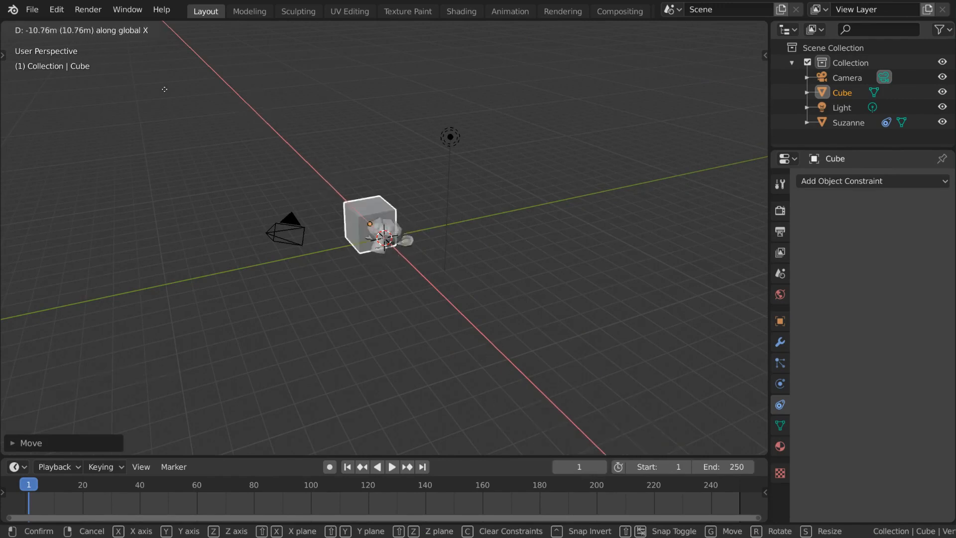
{"action": "left_click", "coordinate": [555, 294]}
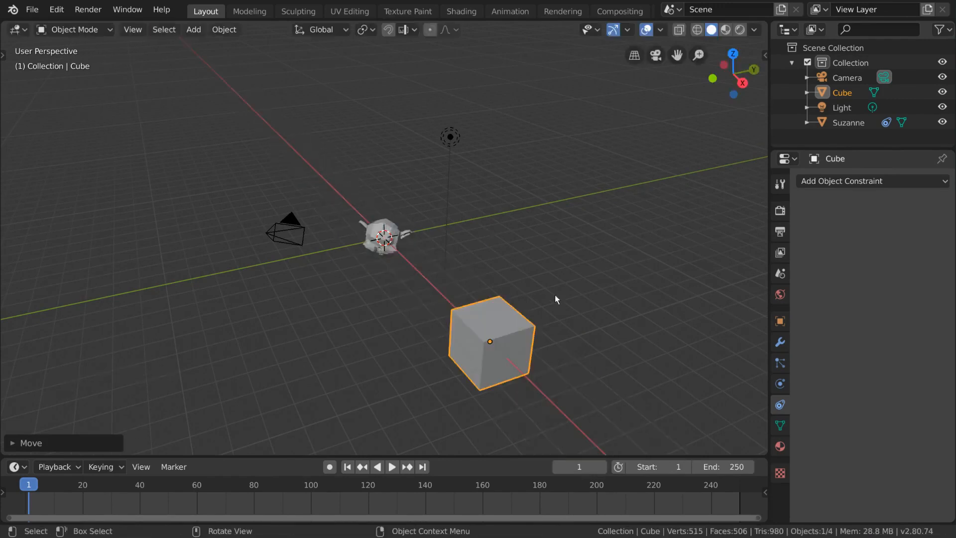
{"action": "scroll", "coordinate": [611, 357], "scroll_direction": "up", "scroll_amount": 4}
{"action": "key", "text": "g"}
{"action": "left_click", "coordinate": [313, 112]}
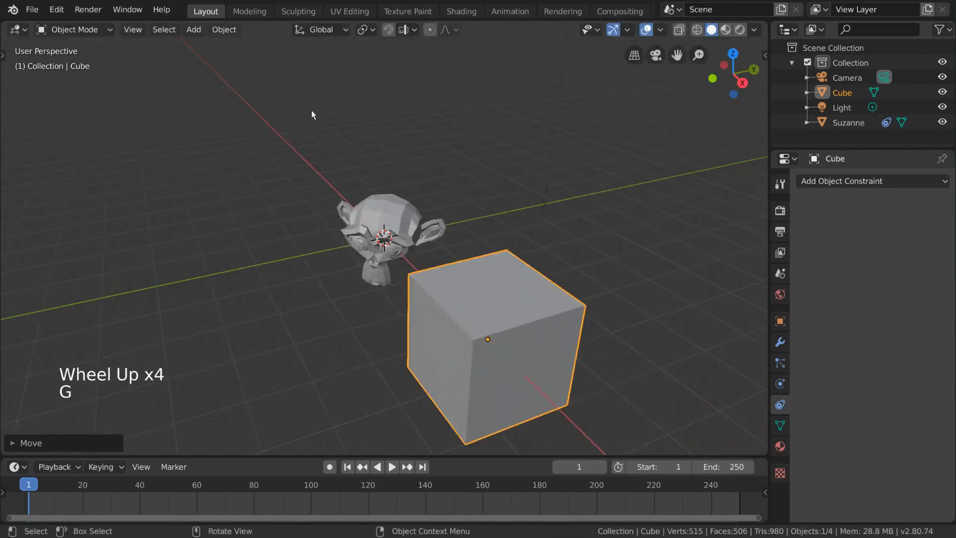
Map the monkey's destination X axis from source Y and set the source's Y maximum to 10 m
{"action": "left_click", "coordinate": [406, 224]}
{"action": "middle_click_drag", "start_coordinate": [480, 234], "coordinate": [530, 235]}
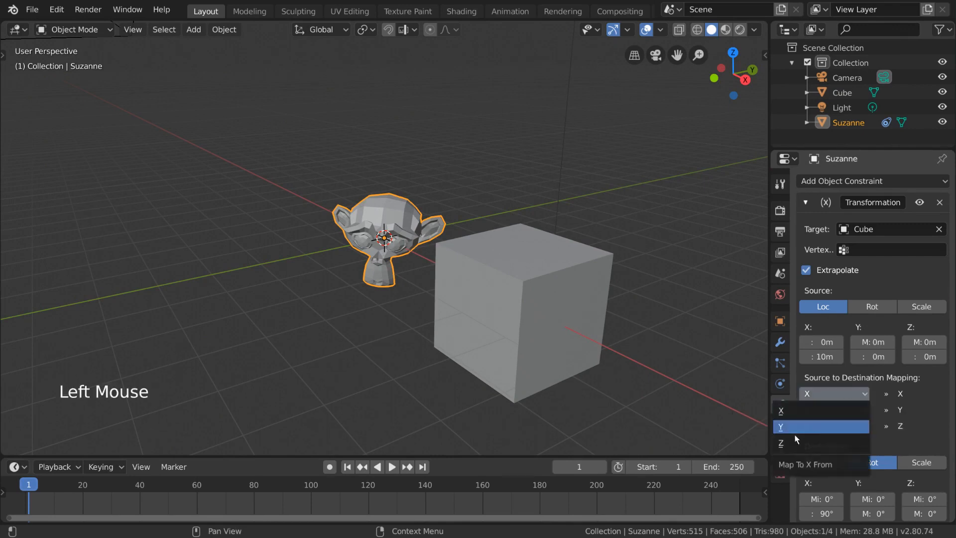
{"action": "left_click", "coordinate": [809, 432]}
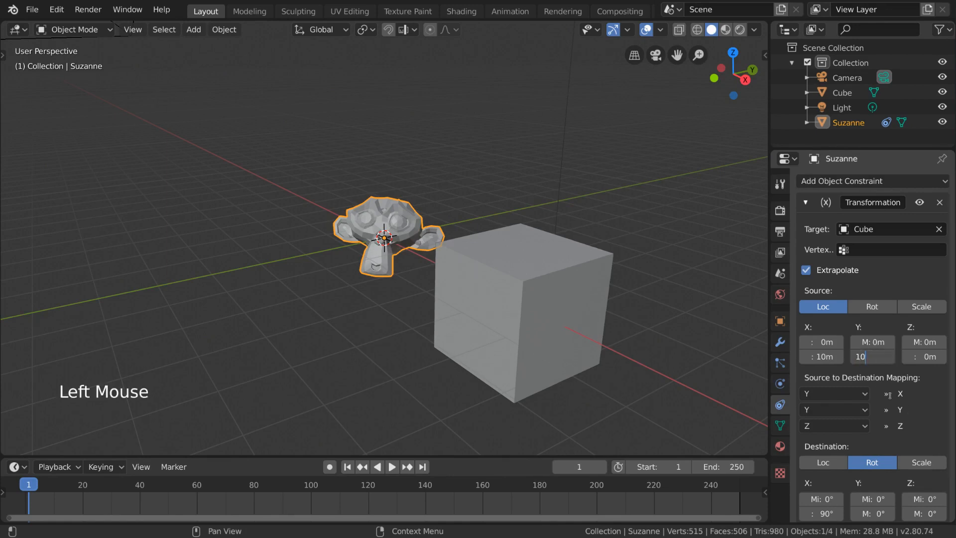
Try moving the cube along the global Y axis to test the Y-to-X rotation mapping, and cancel the move
{"action": "left_click", "coordinate": [556, 315]}
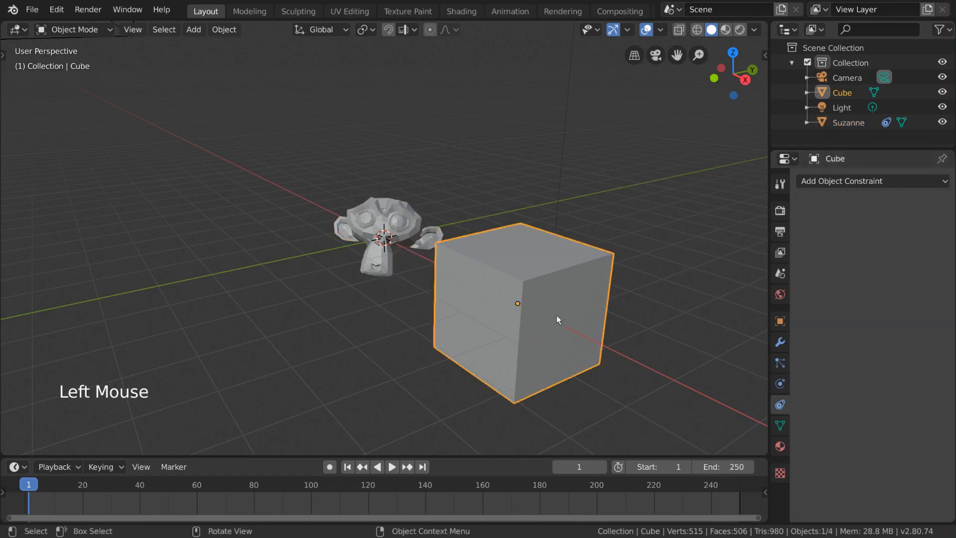
{"action": "scroll", "coordinate": [557, 316], "scroll_direction": "down", "scroll_amount": 2}
{"action": "middle_click_drag", "start_coordinate": [557, 316], "coordinate": [545, 335]}
{"action": "scroll", "coordinate": [544, 335], "scroll_direction": "down", "scroll_amount": 1}
{"action": "key", "text": "g"}
{"action": "key", "text": "y"}
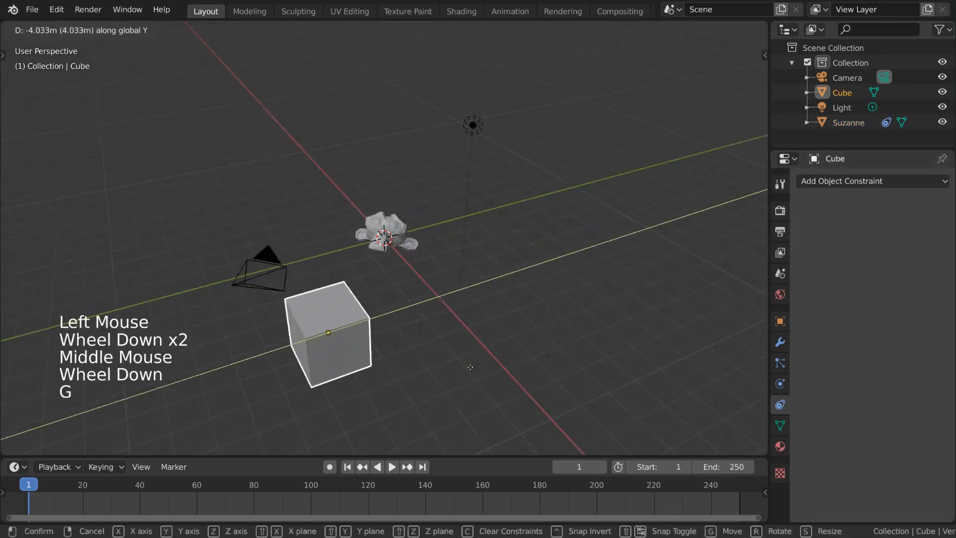
{"action": "key", "text": "x"}
{"action": "key", "text": "g"}
{"action": "right_click", "coordinate": [515, 419]}
{"action": "key", "text": "g"}
{"action": "key", "text": "y"}
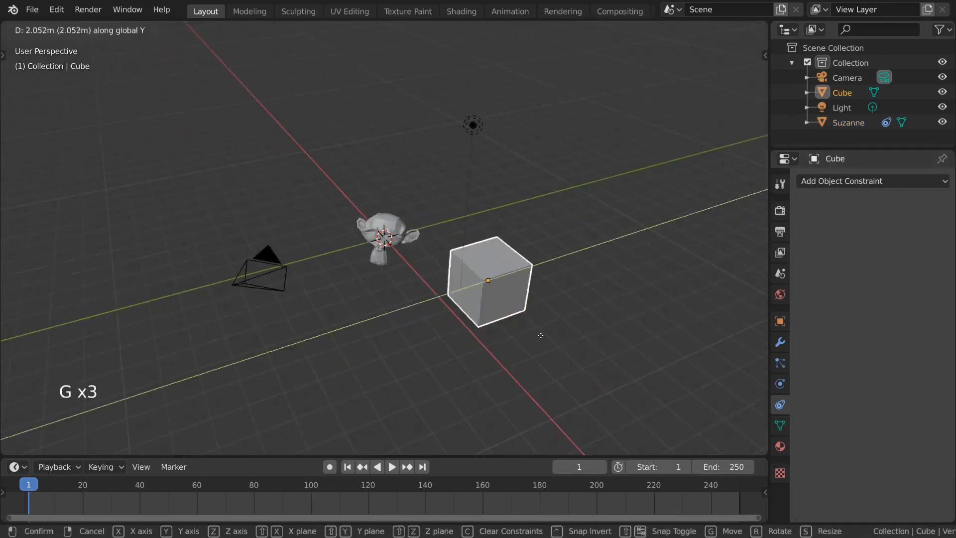
{"action": "right_click", "coordinate": [741, 248]}
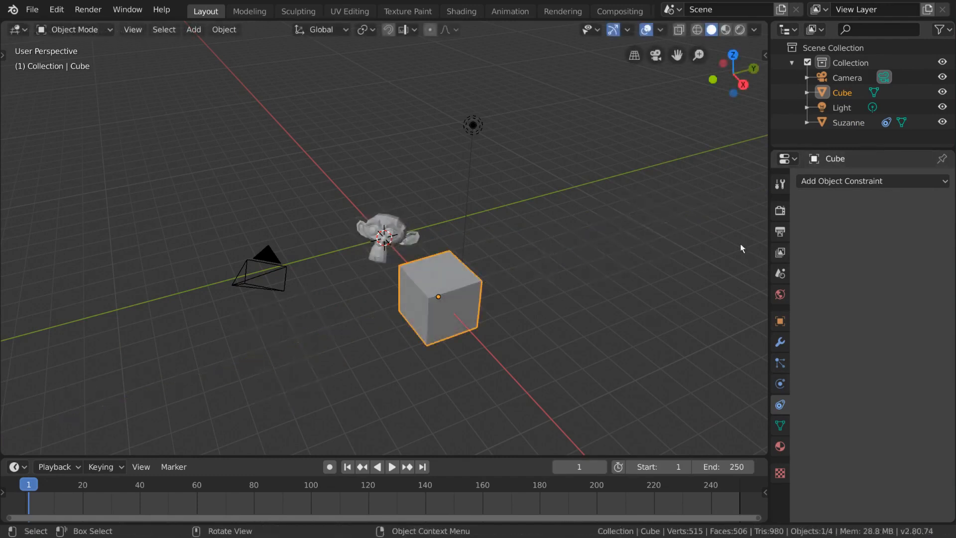
Replace the monkey's Transformation constraint with a Limit Distance constraint that targets the Cube
{"action": "left_click", "coordinate": [404, 236]}
{"action": "left_click", "coordinate": [940, 202]}
{"action": "left_click", "coordinate": [934, 185]}
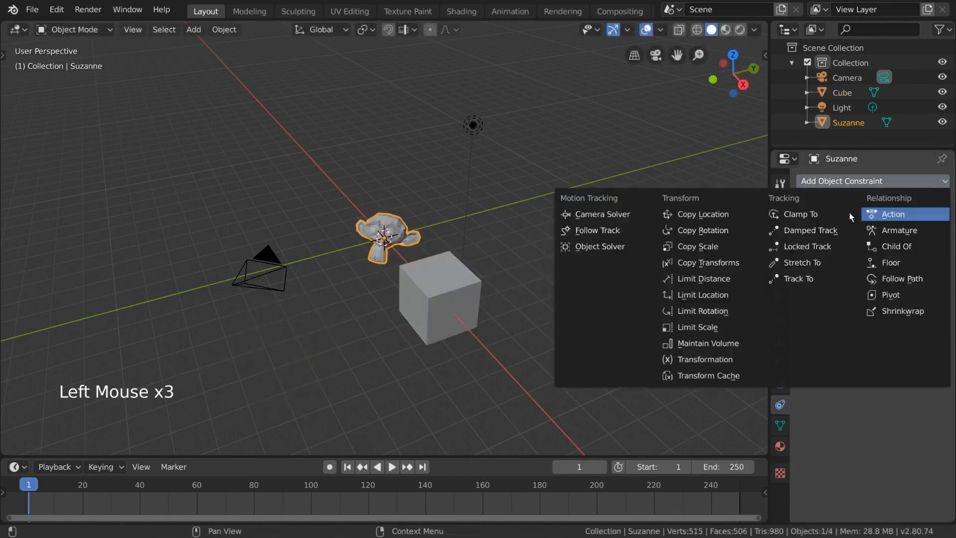
{"action": "left_click", "coordinate": [752, 278]}
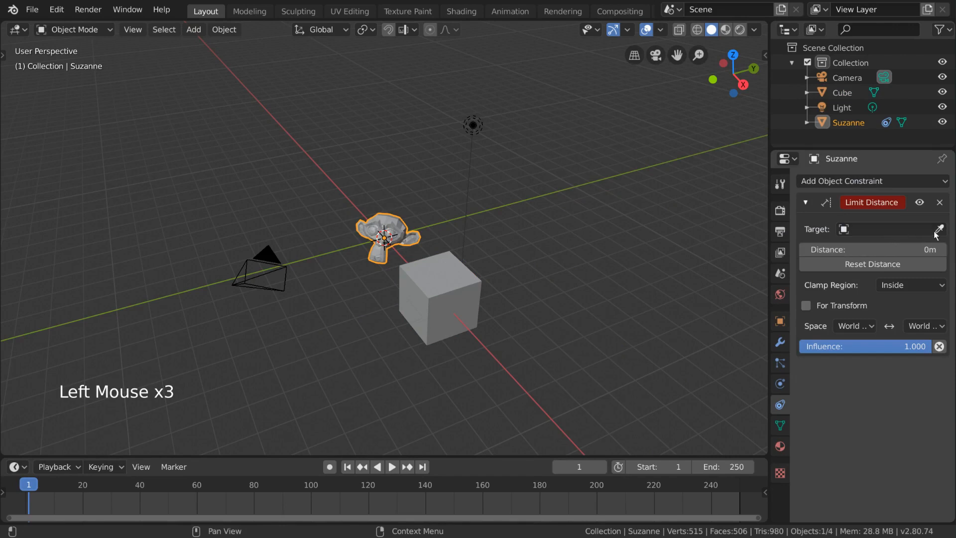
{"action": "left_click", "coordinate": [473, 289]}
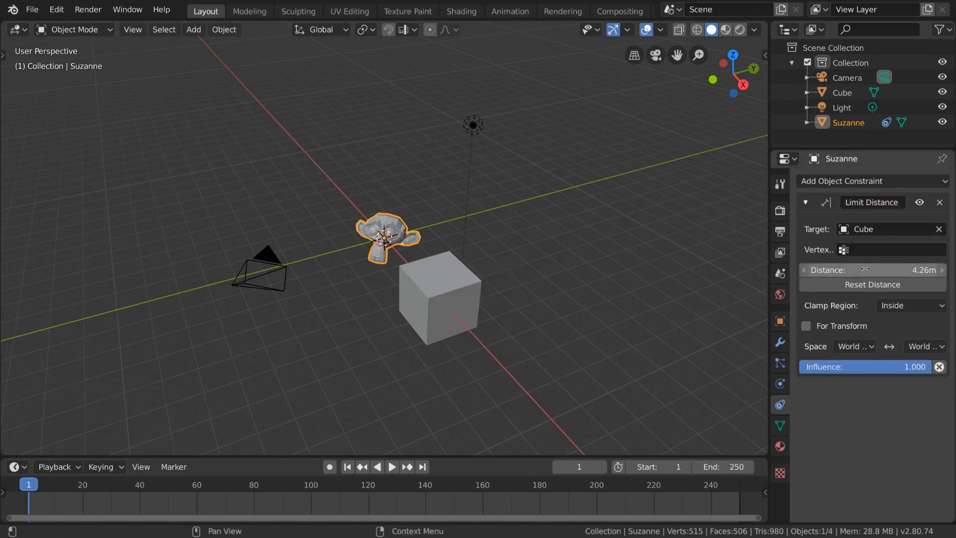
Set the Limit Distance constraint's distance to about 4.56 m
{"action": "left_click_drag", "start_coordinate": [877, 270], "coordinate": [911, 270]}
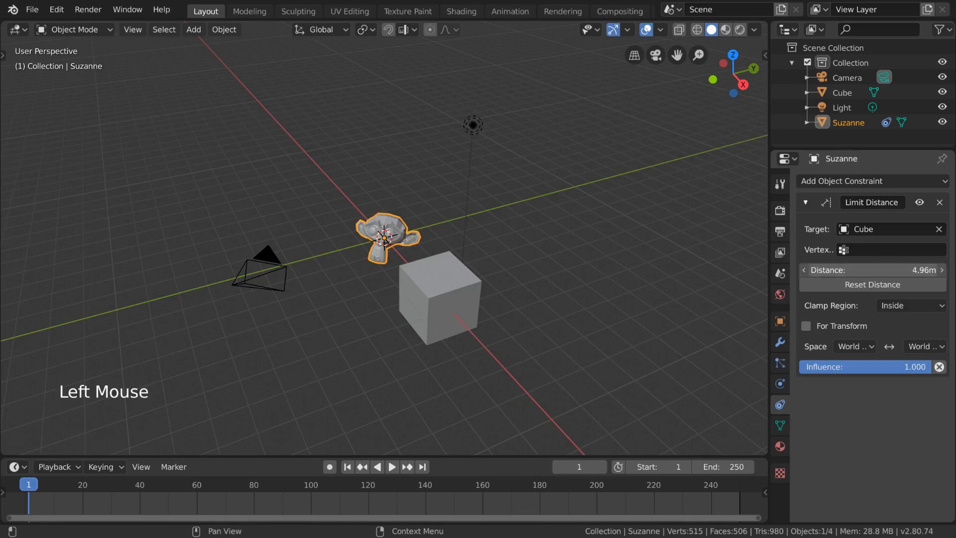
{"action": "middle_click_drag", "start_coordinate": [550, 258], "coordinate": [578, 259]}
{"action": "scroll", "coordinate": [590, 267], "scroll_direction": "up", "scroll_amount": 3}
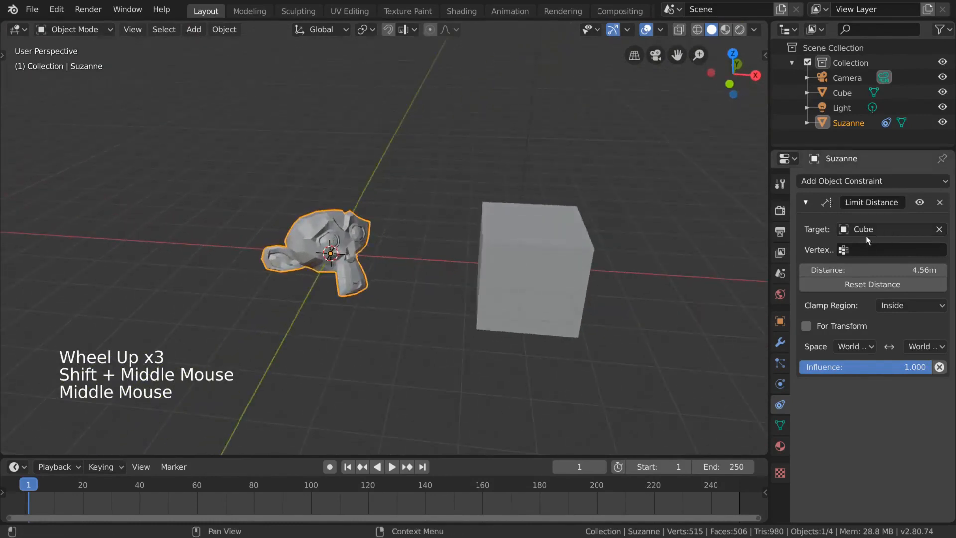
Try moving the monkey freely toward and around the cube to test the Inside distance limit, cancelling the moves
{"action": "key", "text": "g"}
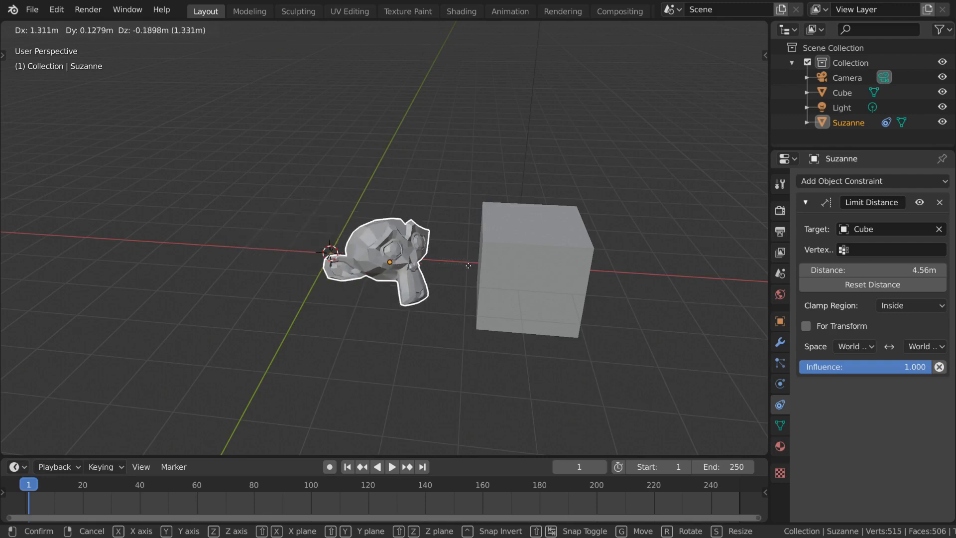
{"action": "left_click", "coordinate": [434, 253]}
{"action": "scroll", "coordinate": [434, 253], "scroll_direction": "down", "scroll_amount": 4}
{"action": "middle_click_drag", "start_coordinate": [434, 253], "coordinate": [462, 301]}
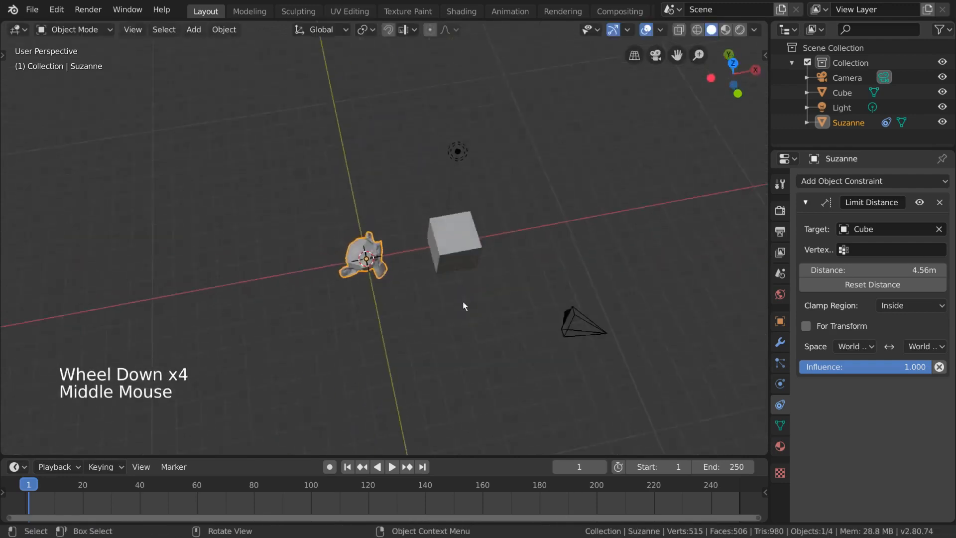
{"action": "key", "text": "g"}
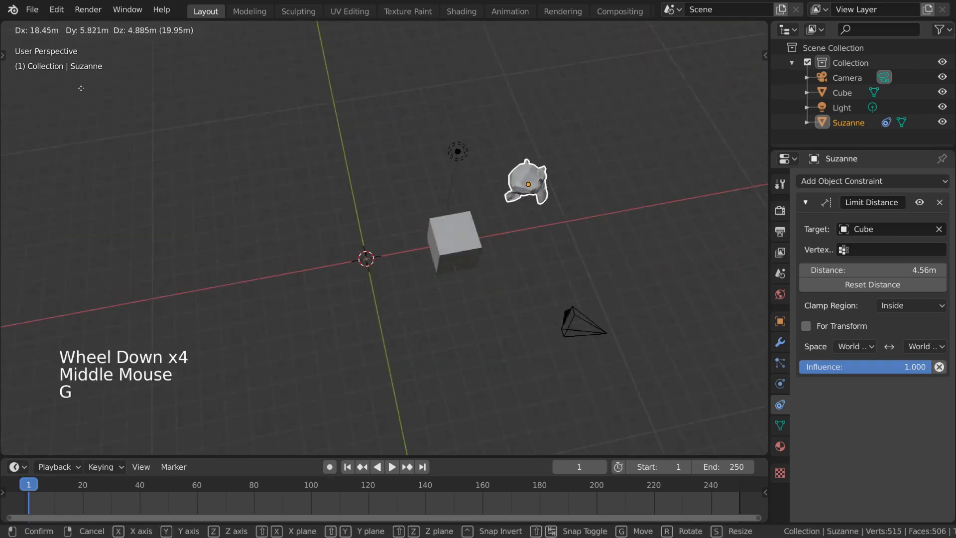
{"action": "right_click", "coordinate": [158, 53]}
{"action": "middle_click_drag", "start_coordinate": [487, 185], "coordinate": [475, 150]}
{"action": "scroll", "coordinate": [475, 151], "scroll_direction": "up", "scroll_amount": 3}
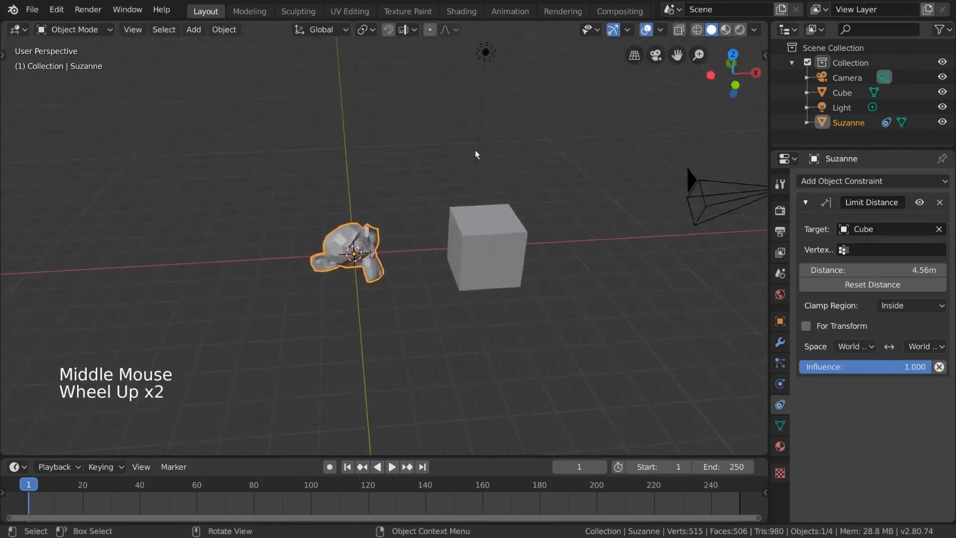
Set the Limit Distance clamp region to Outside and move the monkey past the cube to its opposite side
{"action": "left_click", "coordinate": [927, 305]}
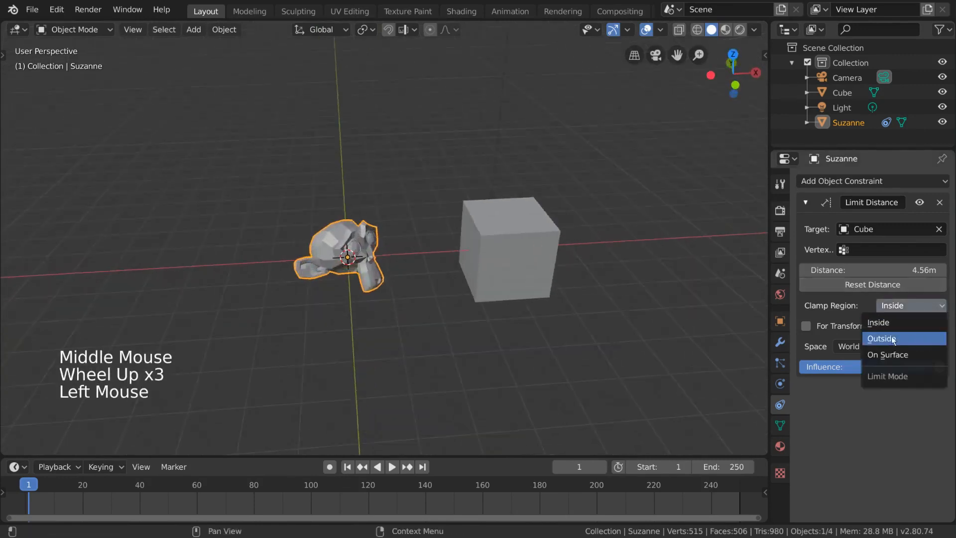
{"action": "left_click", "coordinate": [913, 338]}
{"action": "scroll", "coordinate": [543, 238], "scroll_direction": "down", "scroll_amount": 1}
{"action": "middle_click_drag", "start_coordinate": [543, 238], "coordinate": [433, 224]}
{"action": "key", "text": "g"}
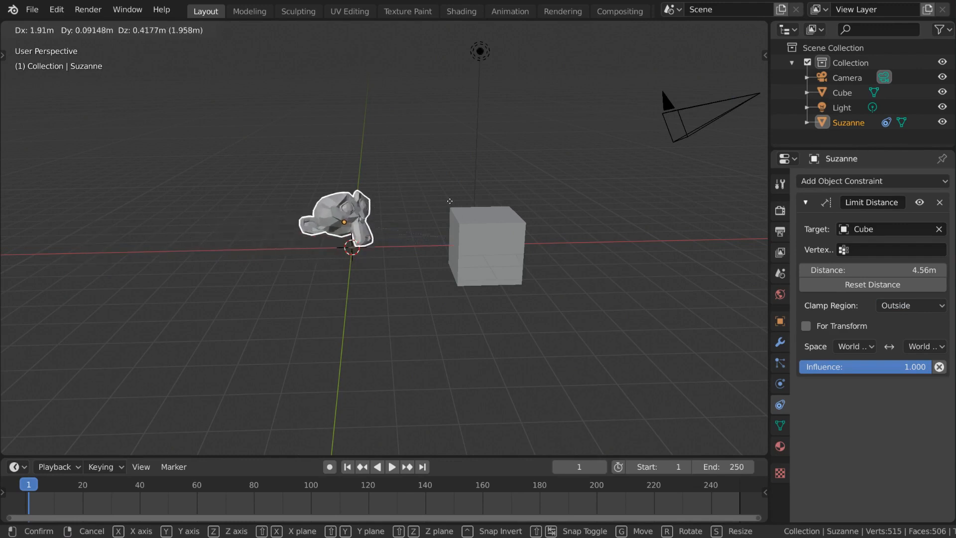
{"action": "left_click", "coordinate": [553, 197]}
{"action": "mouse_move", "coordinate": [525, 197]}
{"action": "middle_mouse_down"}
{"action": "mouse_move", "coordinate": [566, 213]}
{"action": "mouse_move", "coordinate": [521, 200]}
{"action": "middle_mouse_up"}
Set the clamp region to On Surface and move the monkey back around to the cube's origin side
{"action": "left_click", "coordinate": [909, 305]}
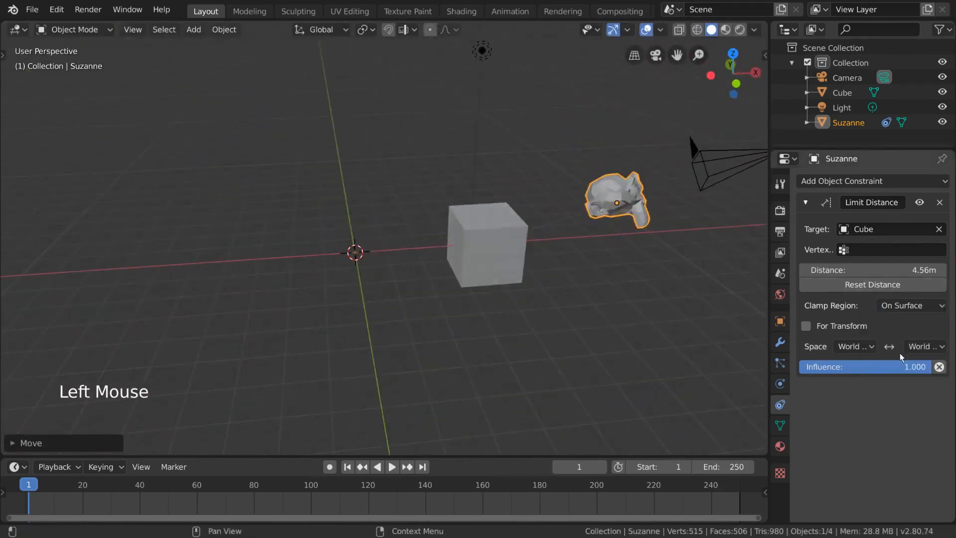
{"action": "key", "text": "g"}
{"action": "left_click", "coordinate": [384, 204]}
{"action": "key", "text": "g"}
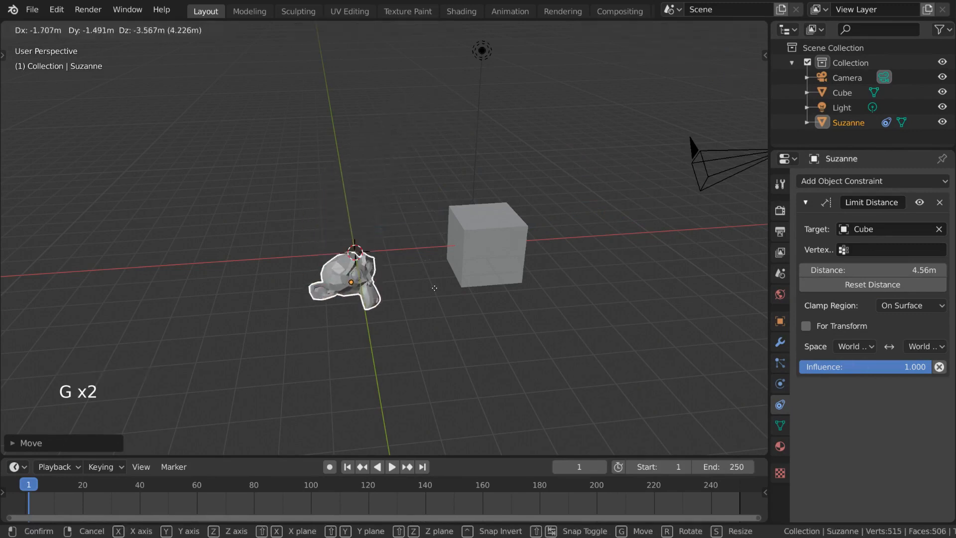
{"action": "left_click", "coordinate": [434, 230]}
Move the monkey across to the cube's far side and back again to test the On Surface limit
{"action": "middle_click_drag", "start_coordinate": [563, 165], "coordinate": [417, 229]}
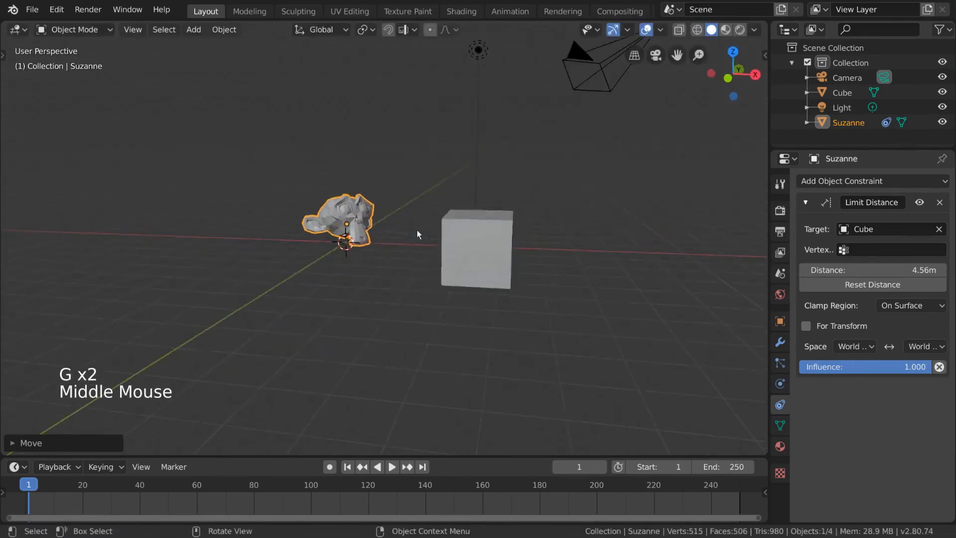
{"action": "key", "text": "g"}
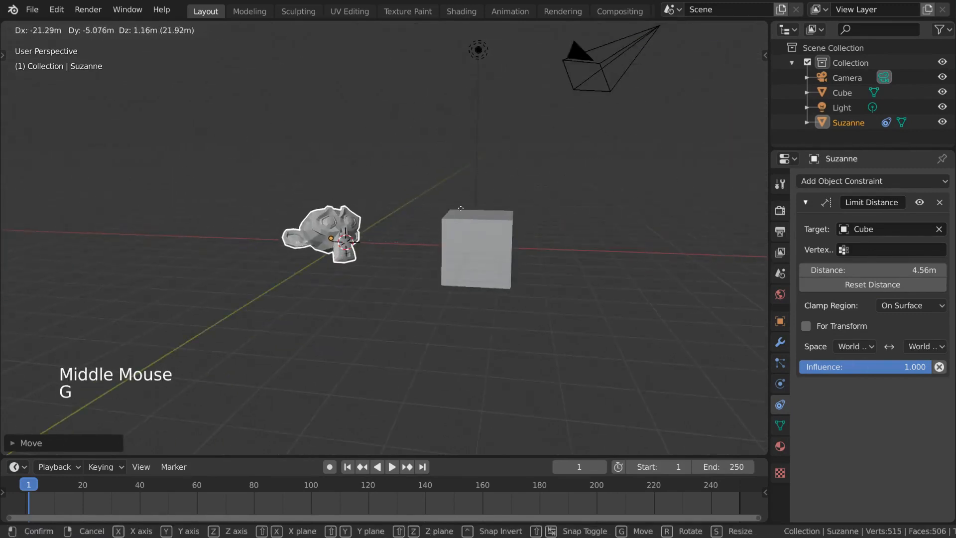
{"action": "left_click", "coordinate": [742, 201]}
{"action": "middle_click_drag", "start_coordinate": [743, 200], "coordinate": [635, 243]}
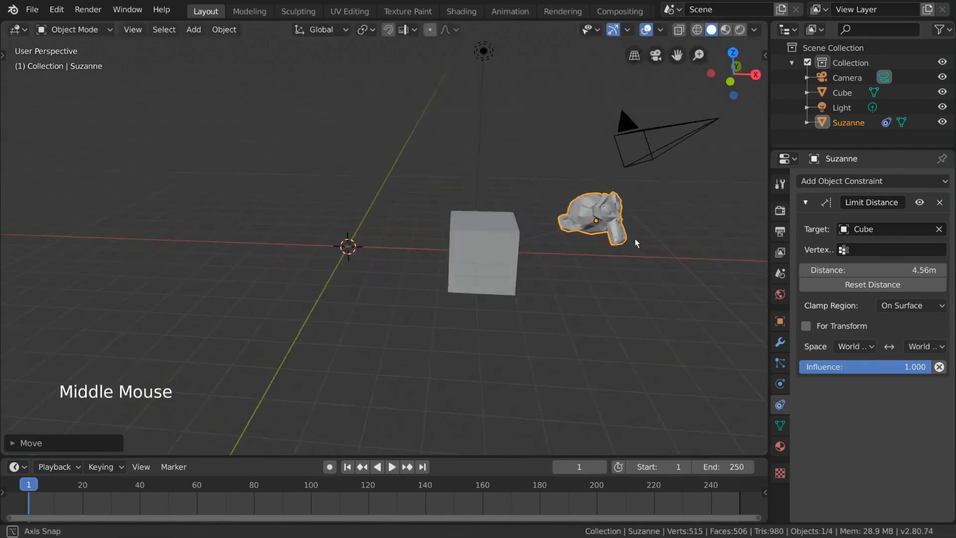
{"action": "key", "text": "g"}
{"action": "left_click", "coordinate": [382, 201]}
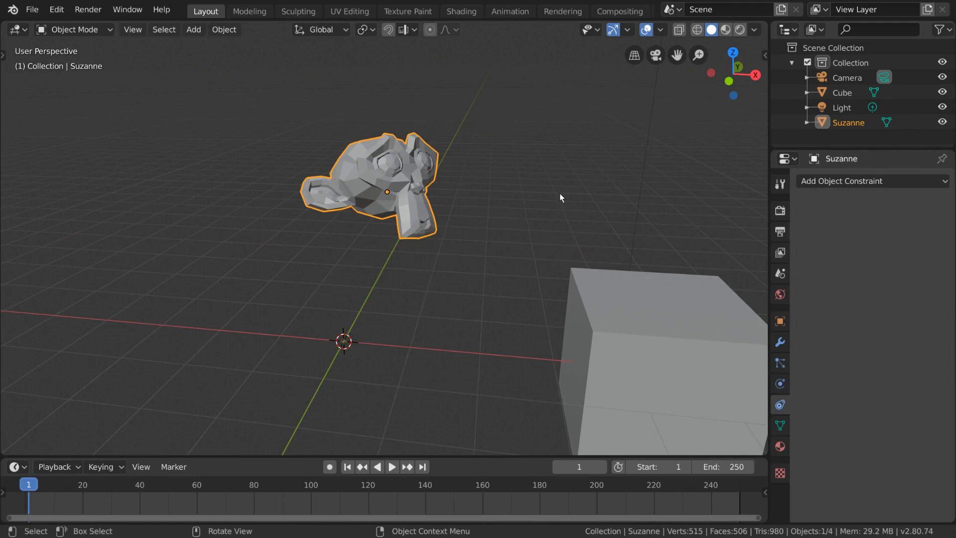
Try scaling the unconstrained monkey up uniformly, cancelling each attempt
{"action": "key", "text": "s"}
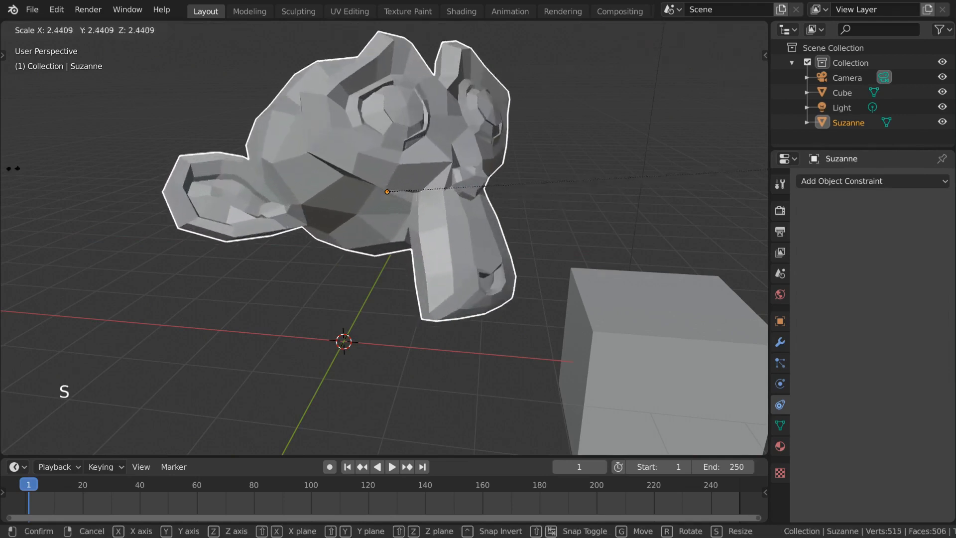
{"action": "left_click", "coordinate": [544, 189]}
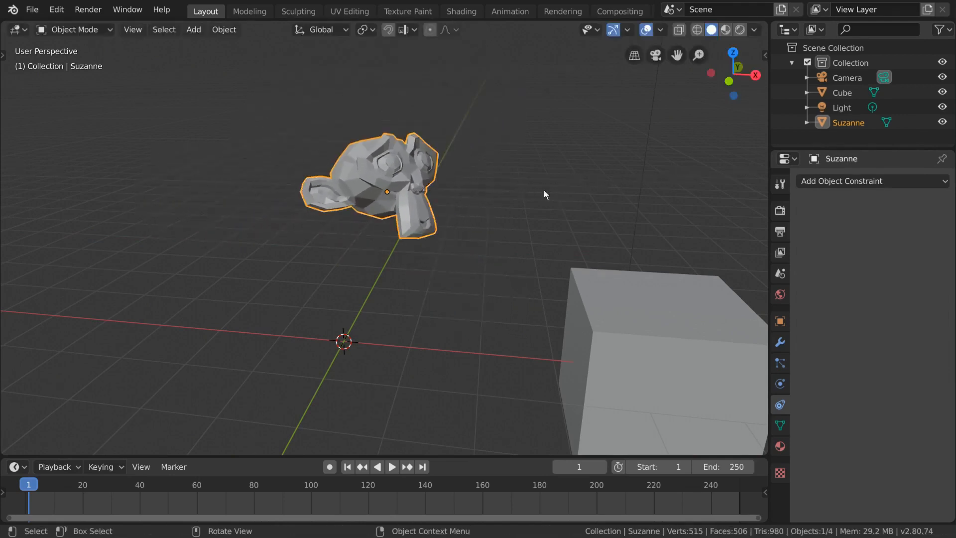
{"action": "key", "text": "s"}
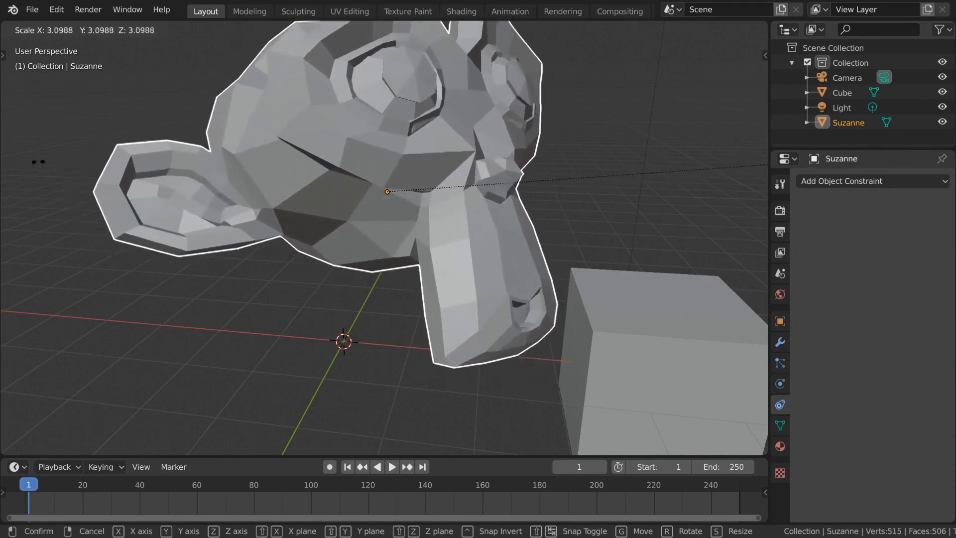
{"action": "right_click", "coordinate": [44, 169]}
Add a Maintain Volume constraint to the monkey and try scaling it uniformly, cancelling the attempts
{"action": "left_click", "coordinate": [829, 183]}
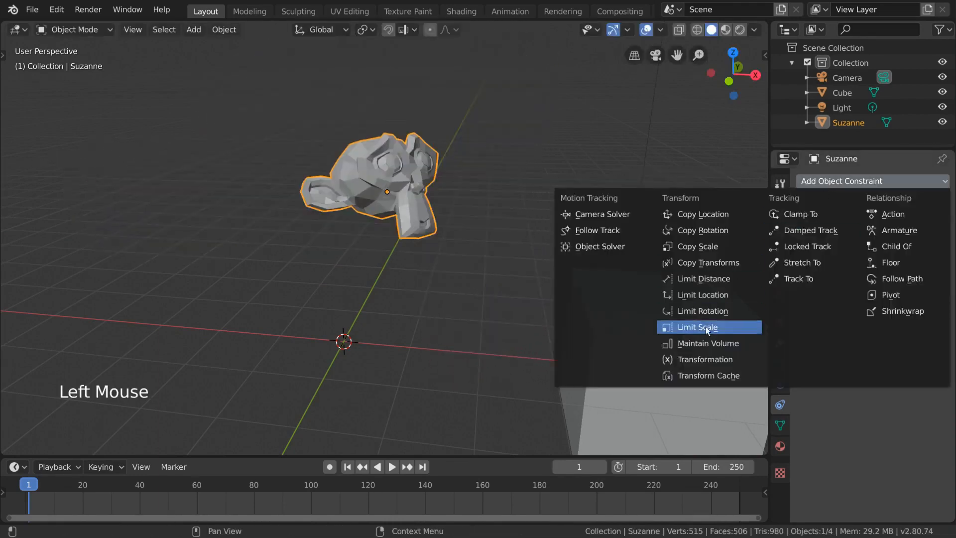
{"action": "left_click", "coordinate": [709, 343]}
{"action": "key", "text": "s"}
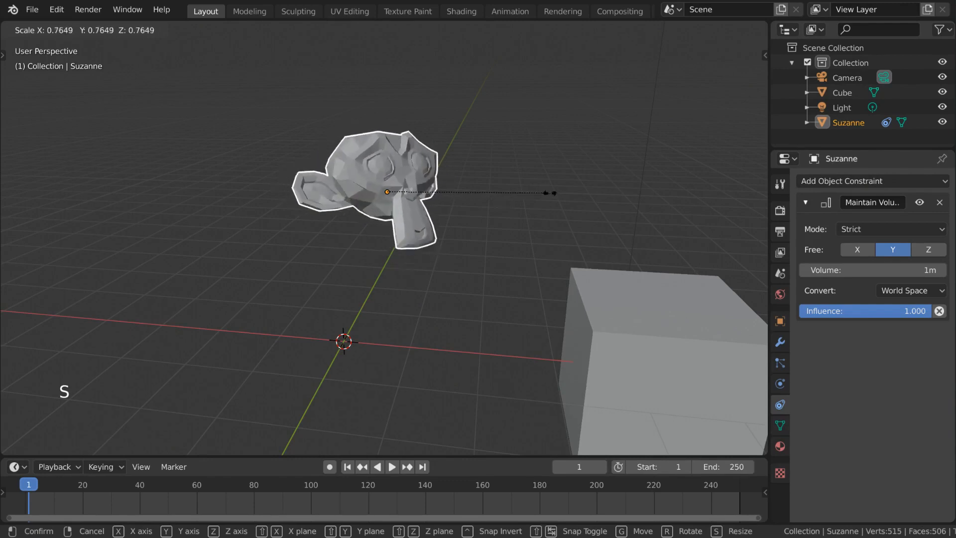
{"action": "key", "text": "s"}
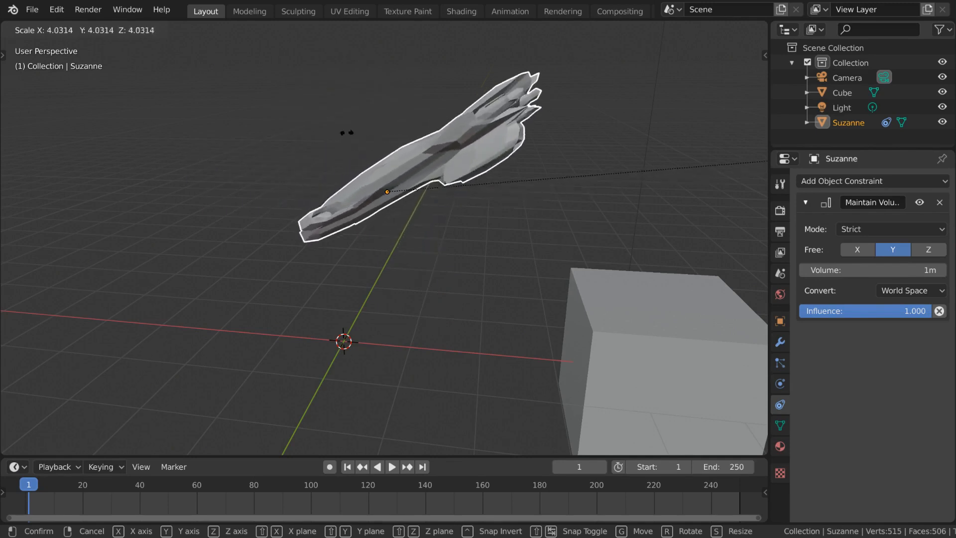
{"action": "right_click", "coordinate": [497, 133]}
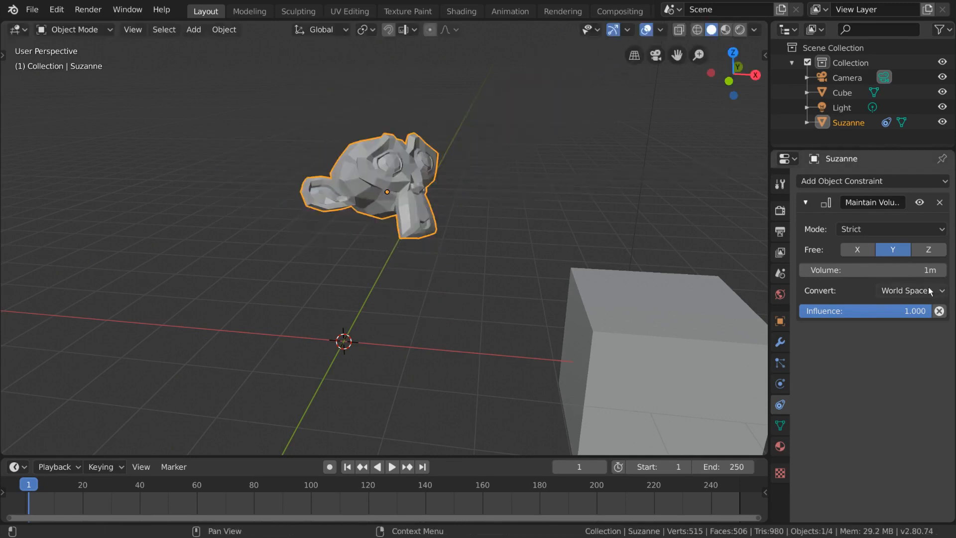
Set the Maintain Volume constraint's volume to 50 m and scale the monkey uniformly to test it
{"action": "type", "text": "50"}
{"action": "key", "text": "Return"}
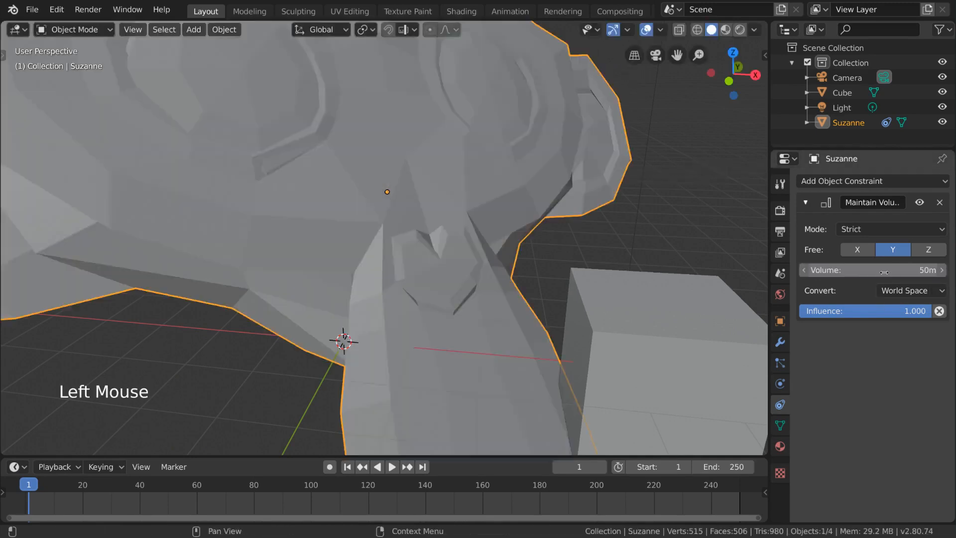
{"action": "scroll", "coordinate": [508, 227], "scroll_direction": "down", "scroll_amount": 4}
{"action": "middle_click_drag", "start_coordinate": [508, 227], "coordinate": [527, 220]}
{"action": "key", "text": "s"}
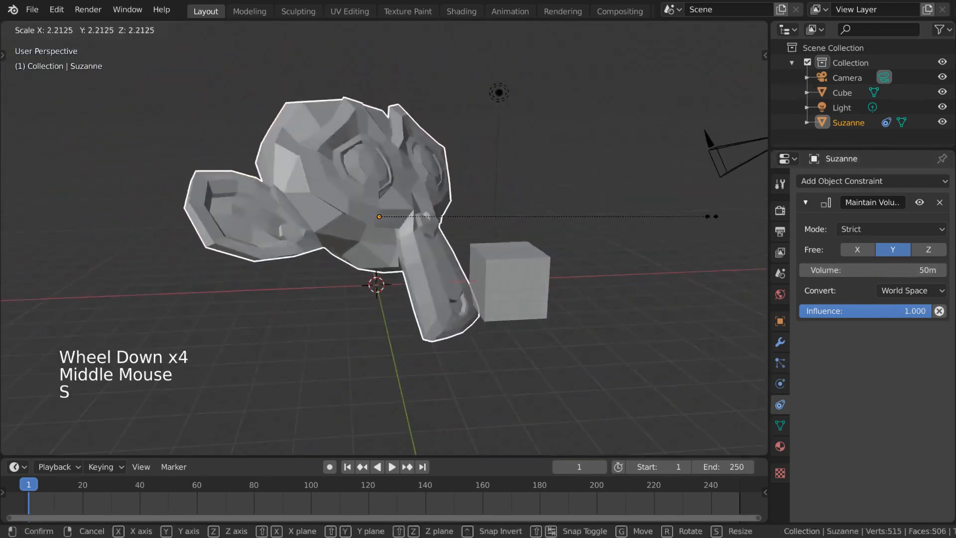
{"action": "left_click", "coordinate": [171, 215]}
Scale the monkey uniformly a second time and check its shape from different angles
{"action": "scroll", "coordinate": [171, 215], "scroll_direction": "down", "scroll_amount": 2}
{"action": "middle_click_drag", "start_coordinate": [171, 215], "coordinate": [470, 249]}
{"action": "scroll", "coordinate": [470, 249], "scroll_direction": "up", "scroll_amount": 1}
{"action": "key", "text": "s"}
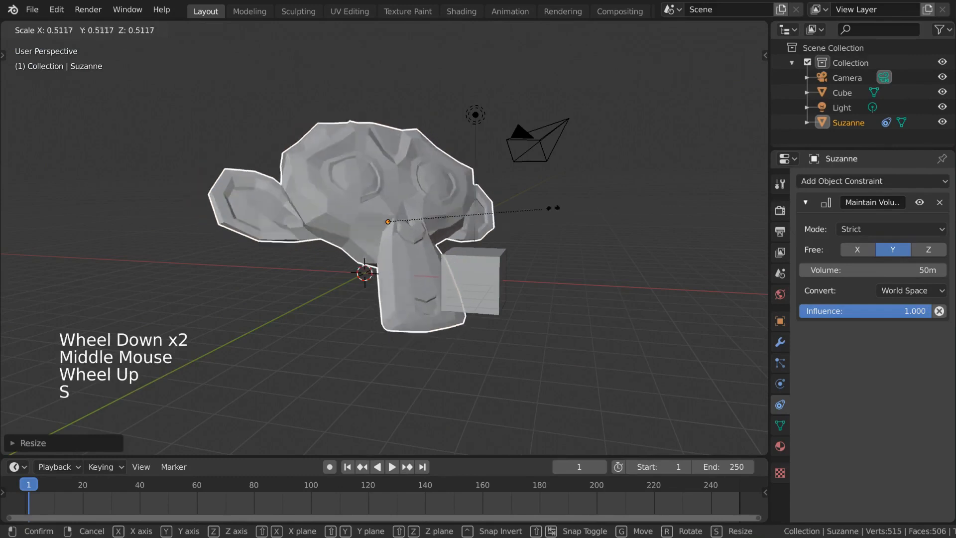
{"action": "left_click", "coordinate": [732, 194]}
{"action": "scroll", "coordinate": [585, 232], "scroll_direction": "up", "scroll_amount": 2}
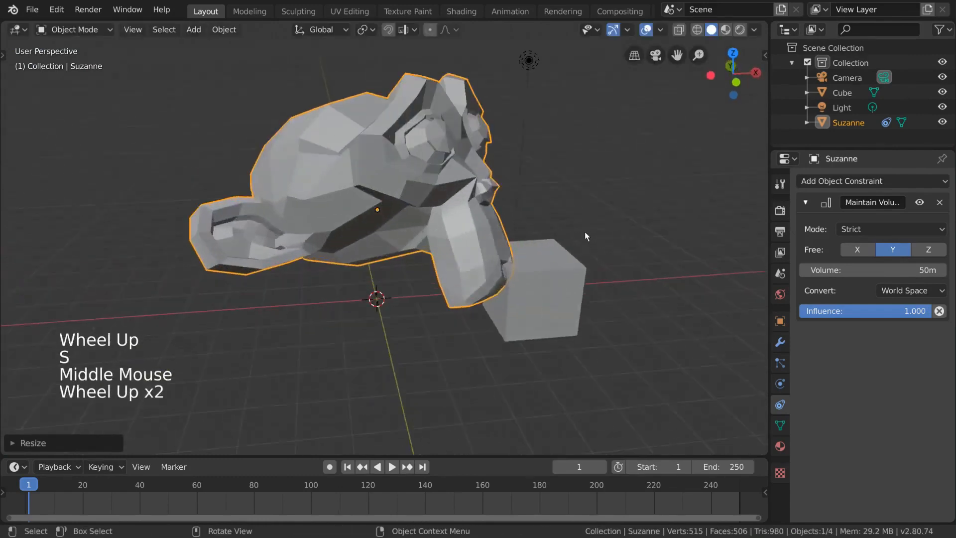